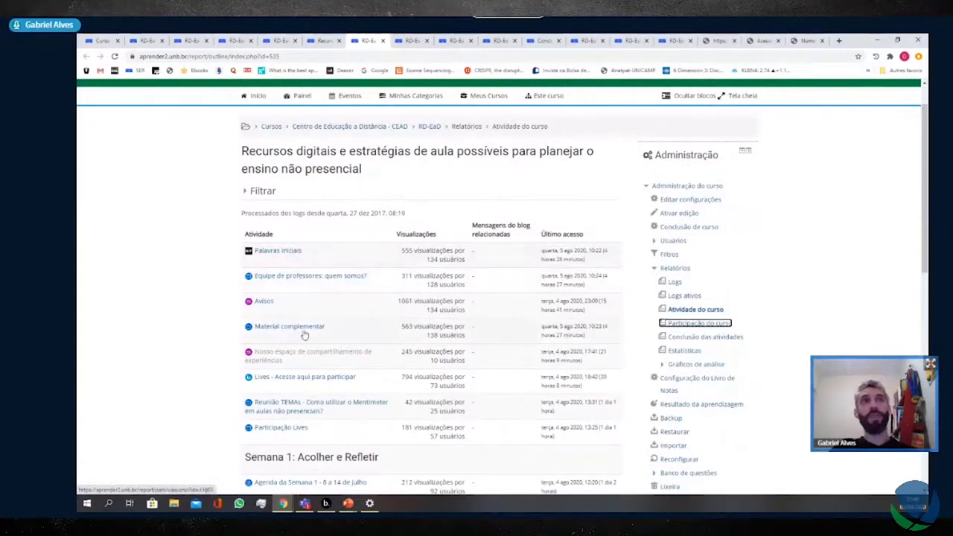
Review the opening activities in the course activity report, highlighting the view and user counts of Palavras Iniciais
scroll(303, 344, down, 1)
scroll(304, 346, down, 1)
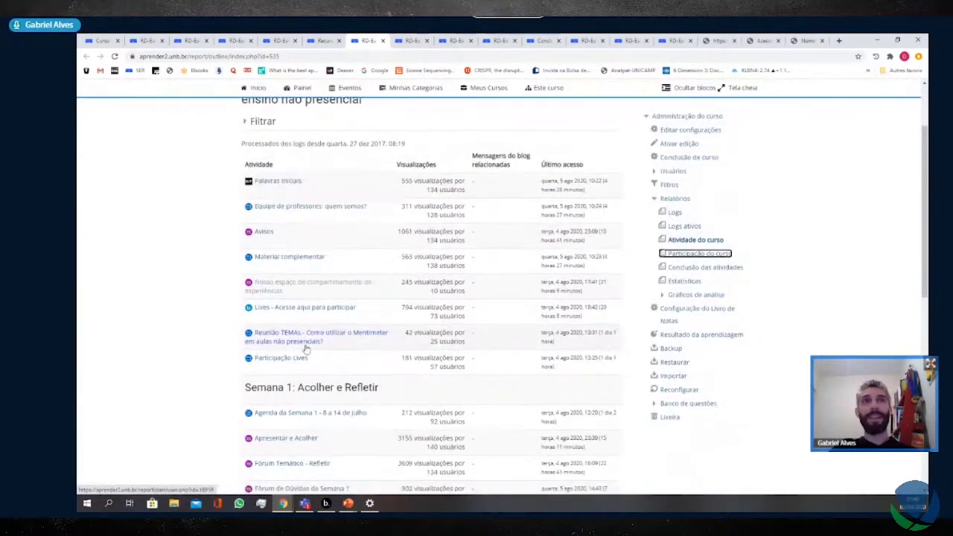
scroll(305, 347, down, 1)
scroll(306, 346, up, 1)
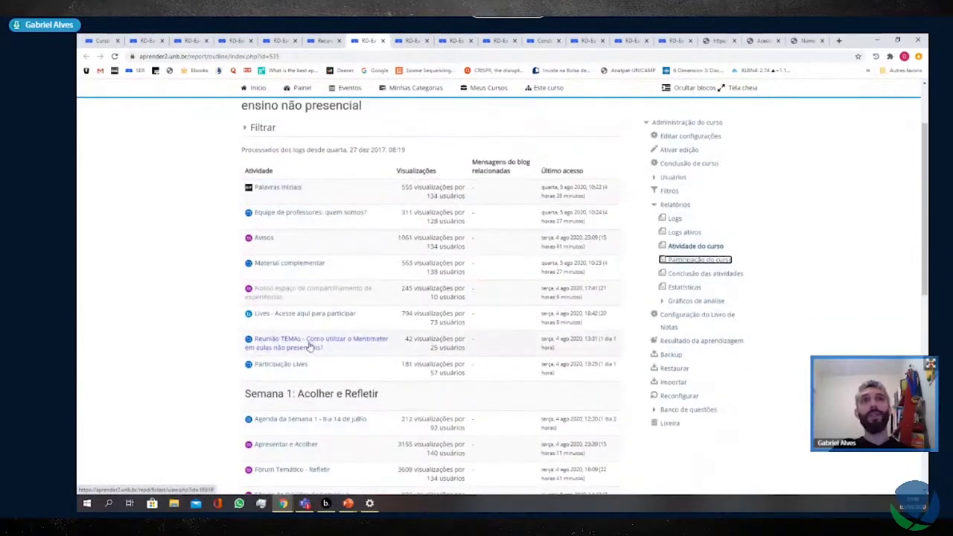
scroll(310, 346, up, 1)
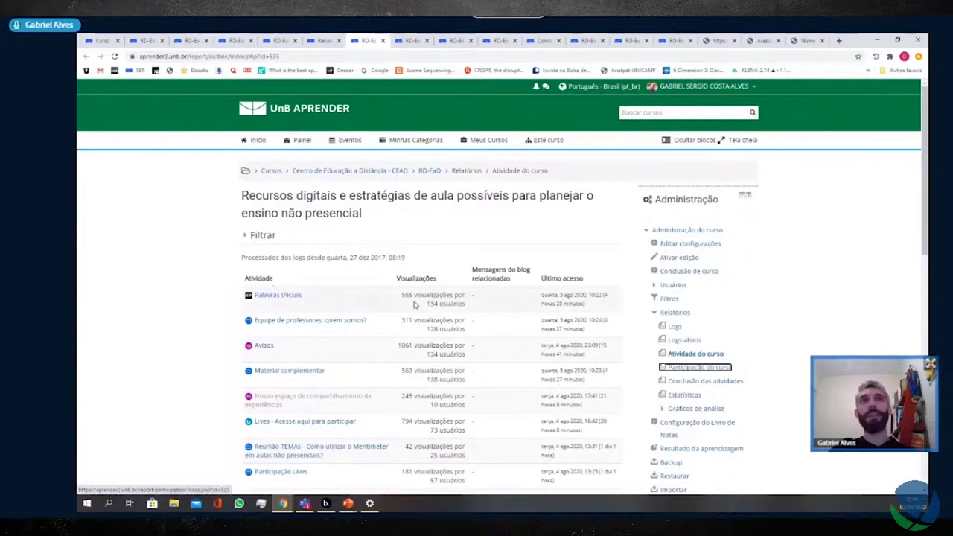
drag(419, 298, 402, 297)
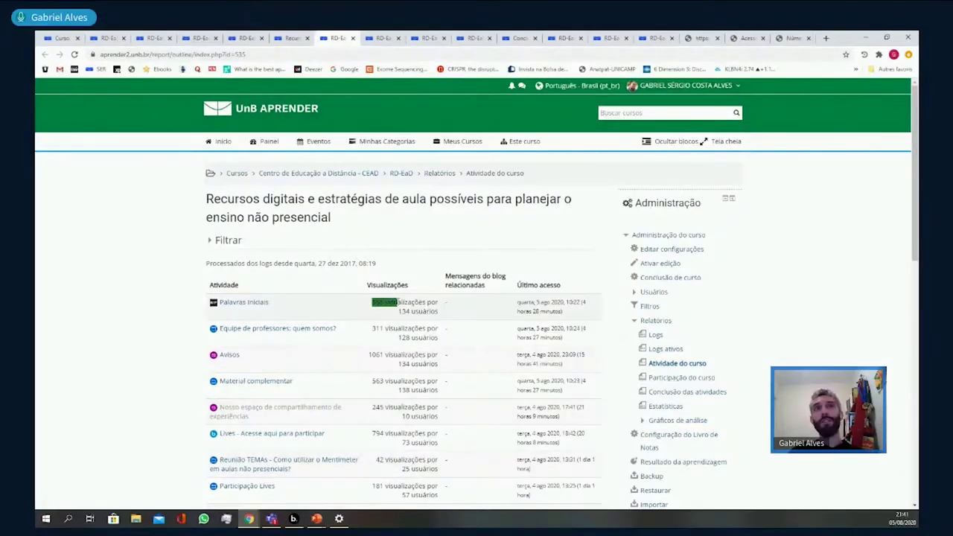
drag(398, 302, 436, 313)
click(413, 311)
click(437, 314)
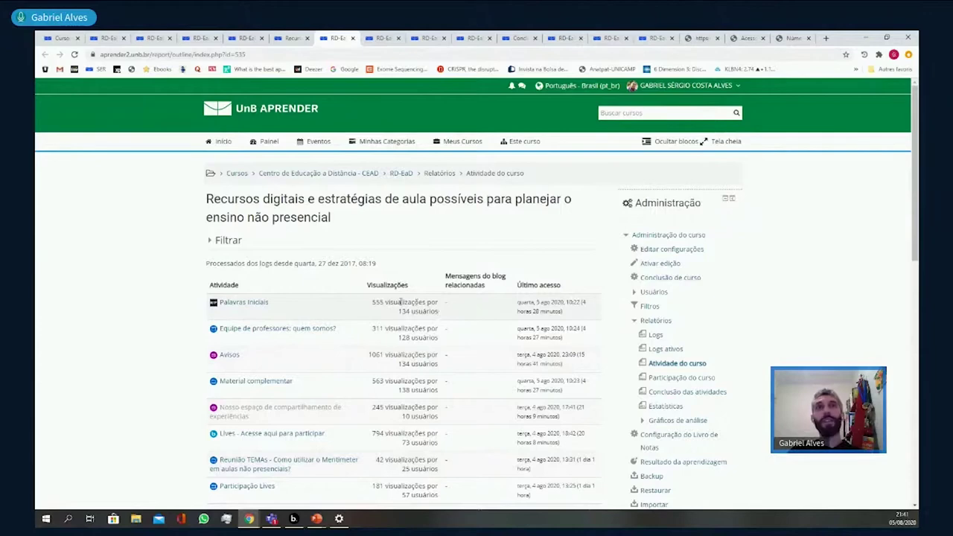
Examine the view counts and last access dates for the Semana 1, Semana 2 and Semana 3 activities
scroll(401, 301, down, 3)
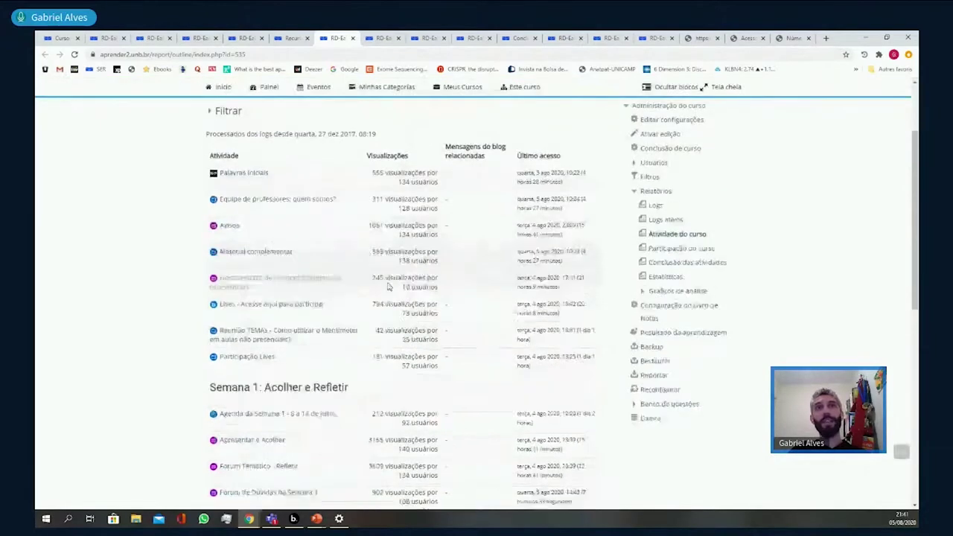
scroll(398, 292, down, 2)
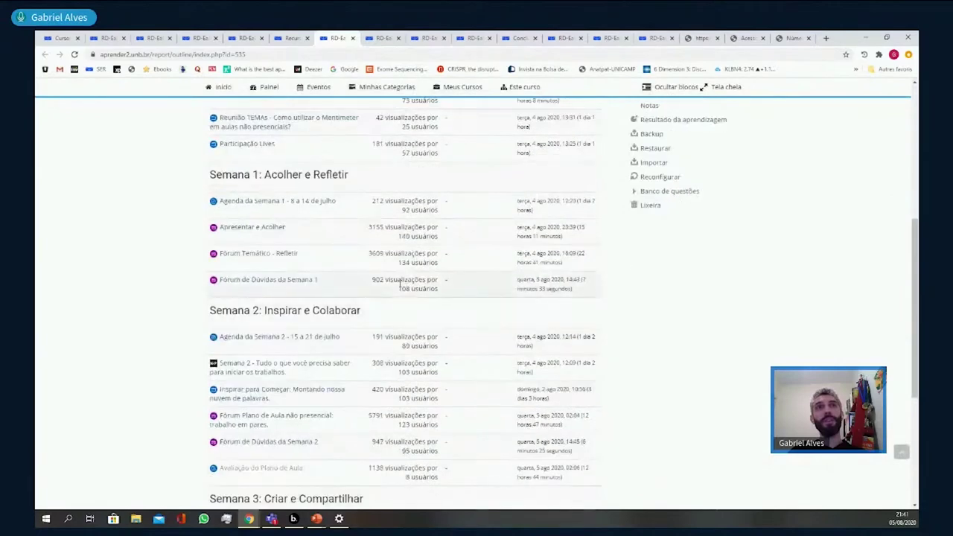
scroll(400, 292, down, 1)
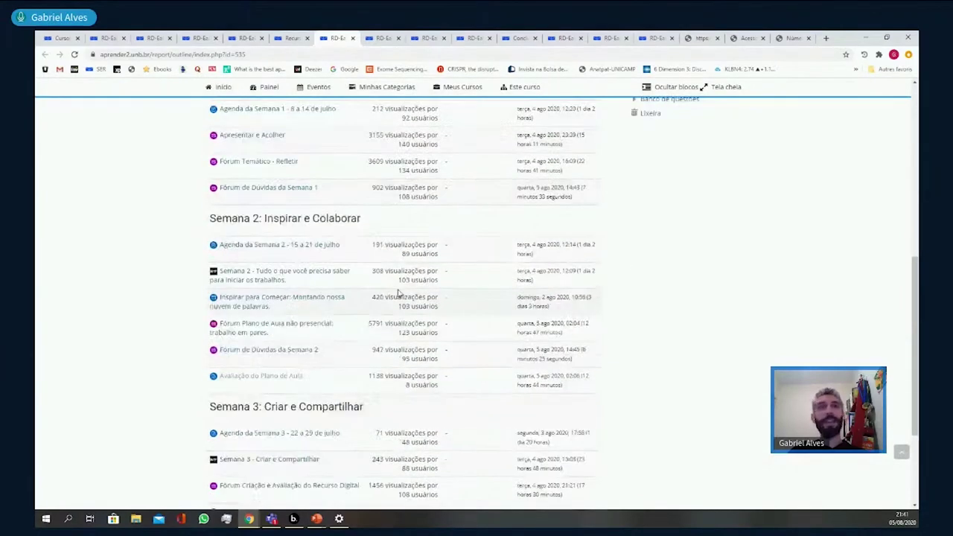
scroll(398, 294, down, 1)
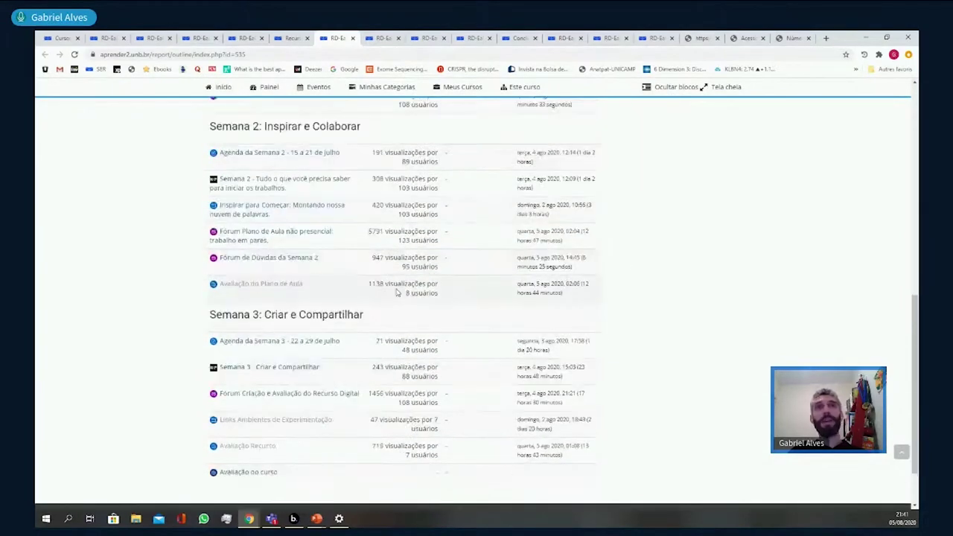
scroll(396, 294, up, 2)
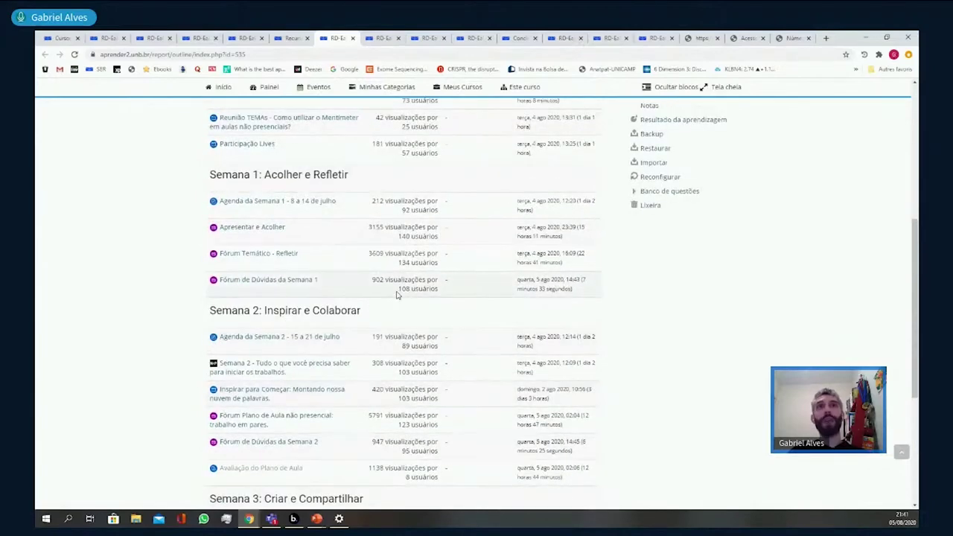
scroll(396, 295, up, 1)
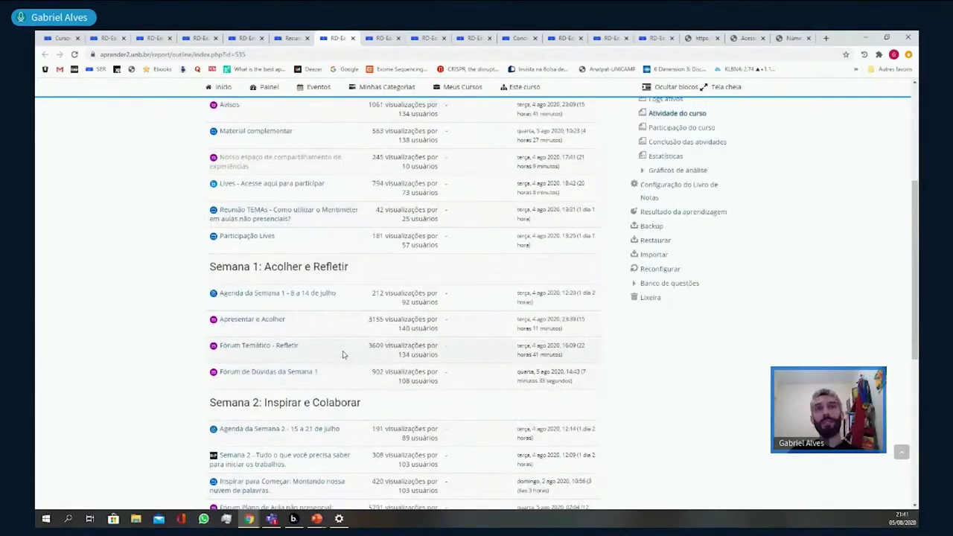
scroll(343, 354, down, 2)
scroll(370, 395, down, 1)
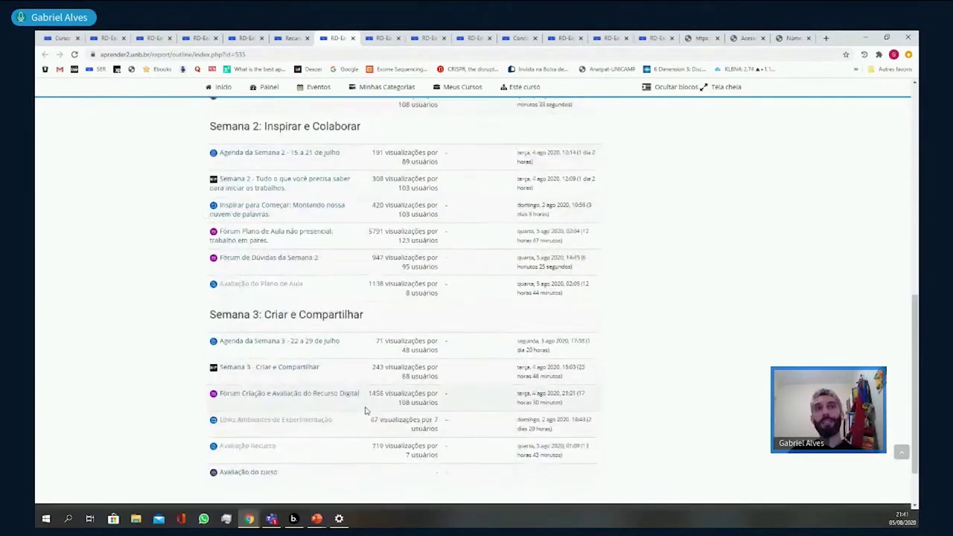
scroll(364, 410, down, 1)
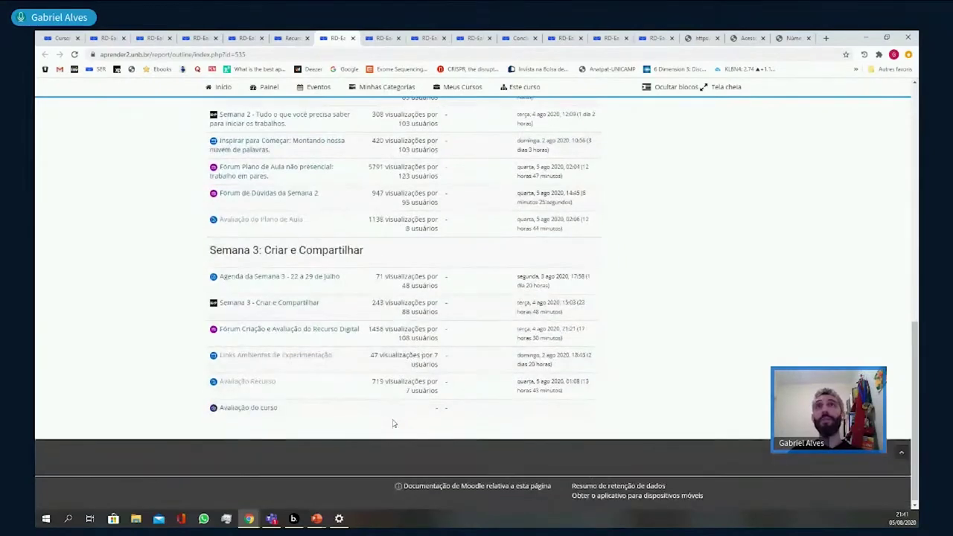
scroll(420, 401, up, 3)
scroll(421, 400, up, 3)
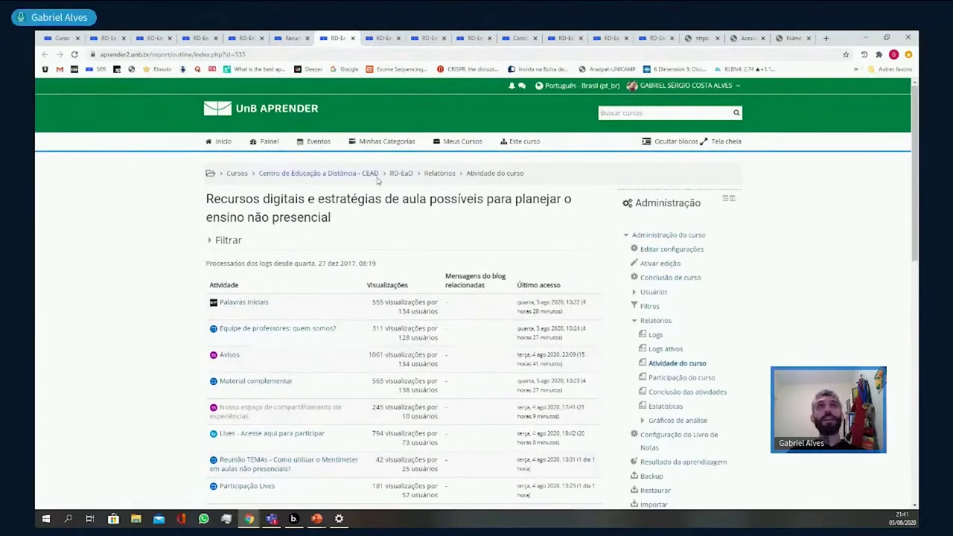
Switch to the unfiltered course participation report and inspect the activity module and time period options
key(ctrl+Tab)
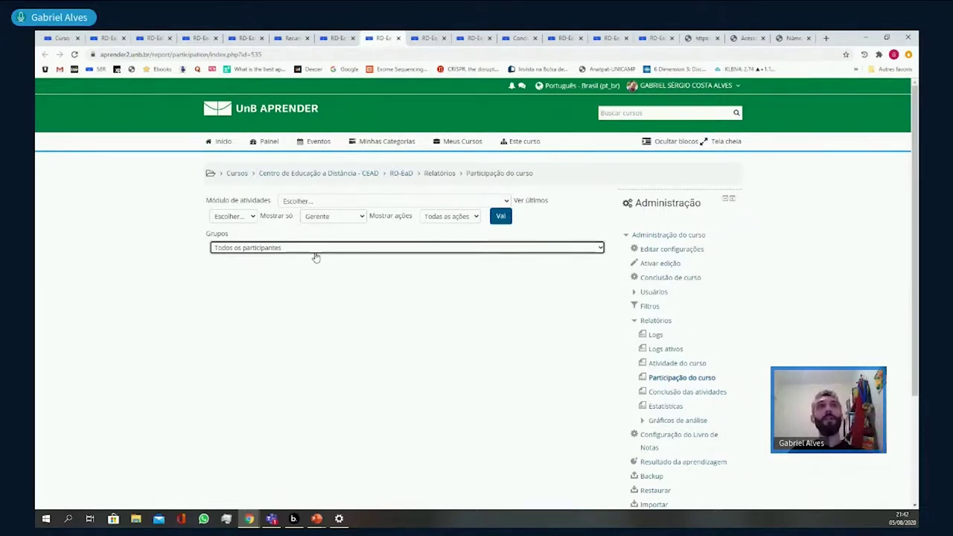
click(372, 204)
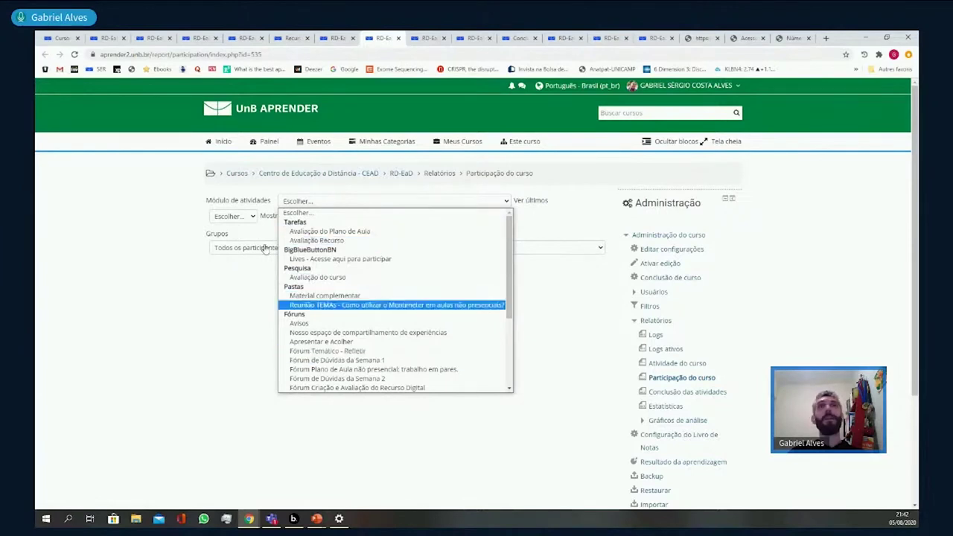
click(507, 201)
click(252, 217)
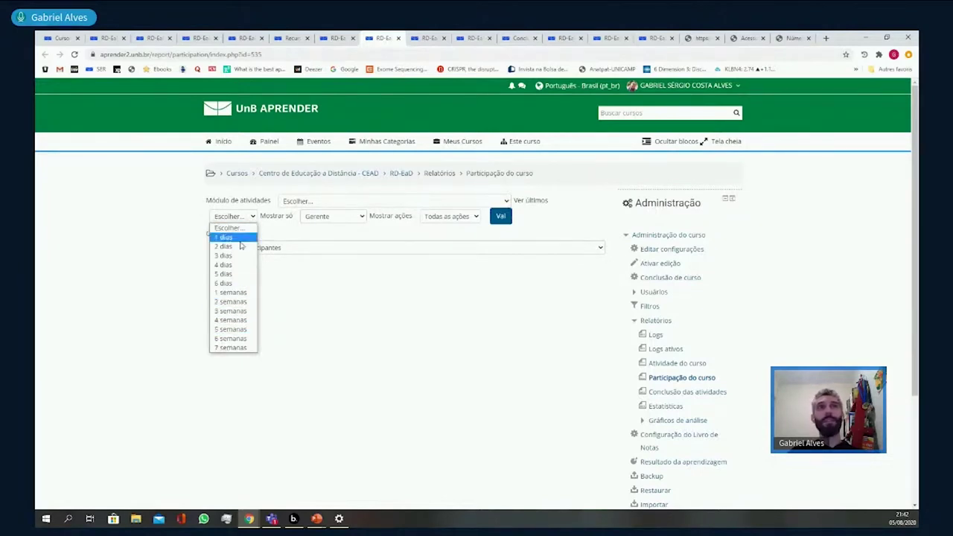
Inspect the role, action and group filter options of the participation report without changing them
click(361, 218)
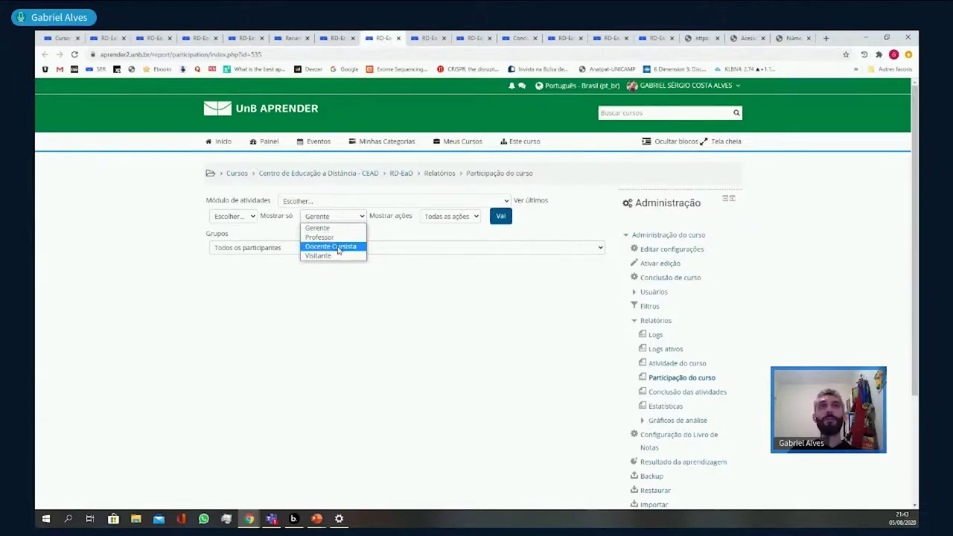
click(361, 216)
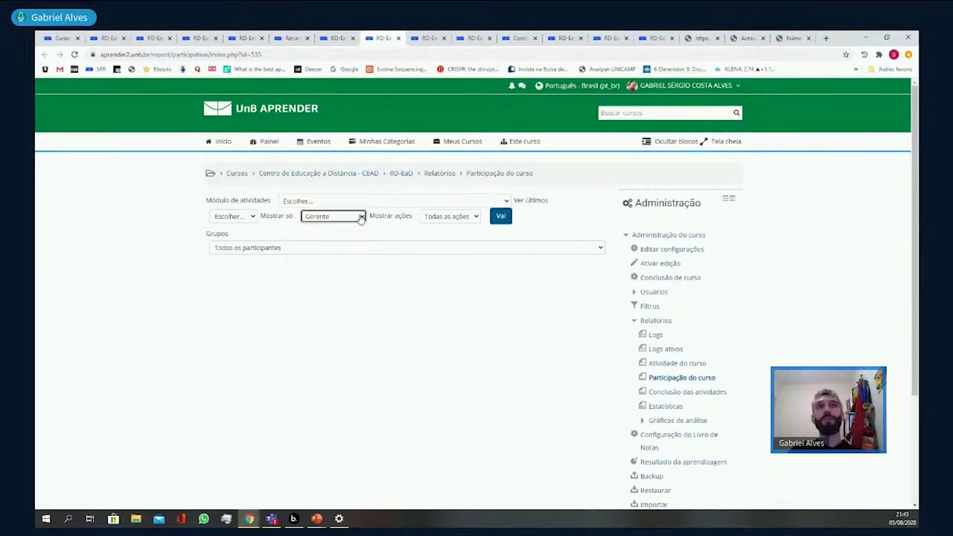
click(466, 220)
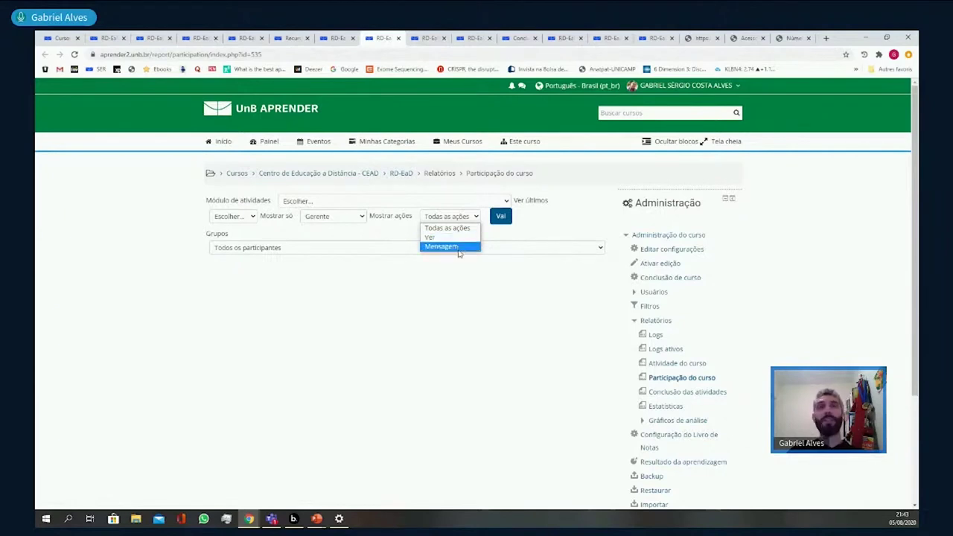
click(320, 277)
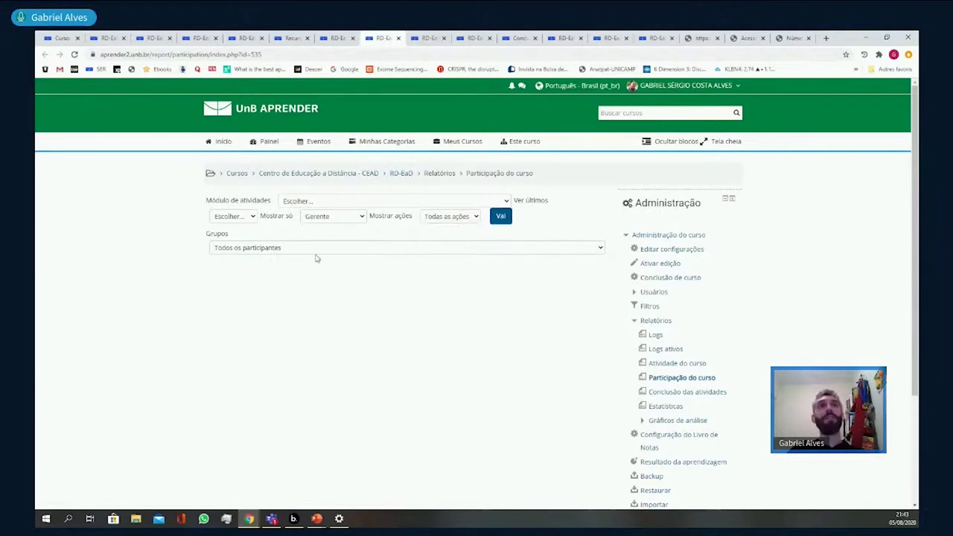
click(316, 248)
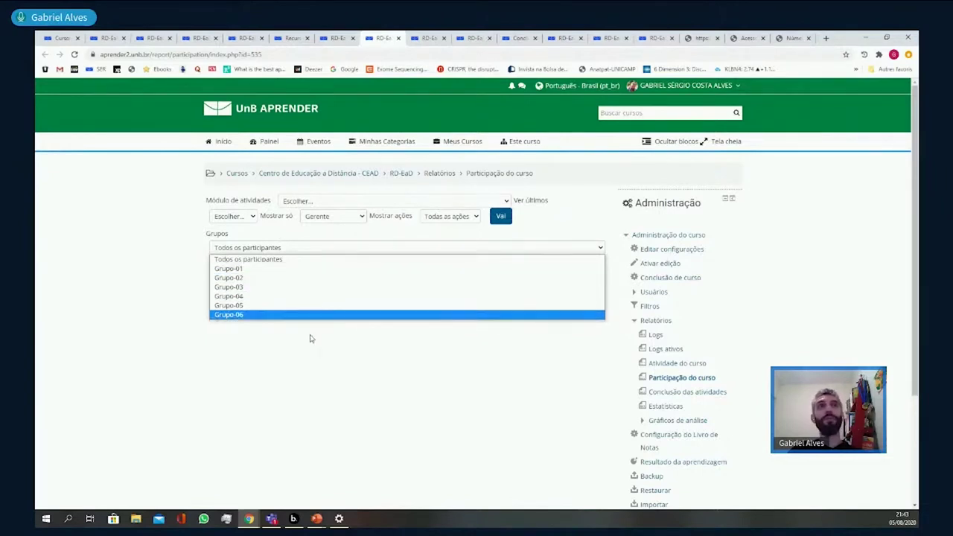
click(601, 251)
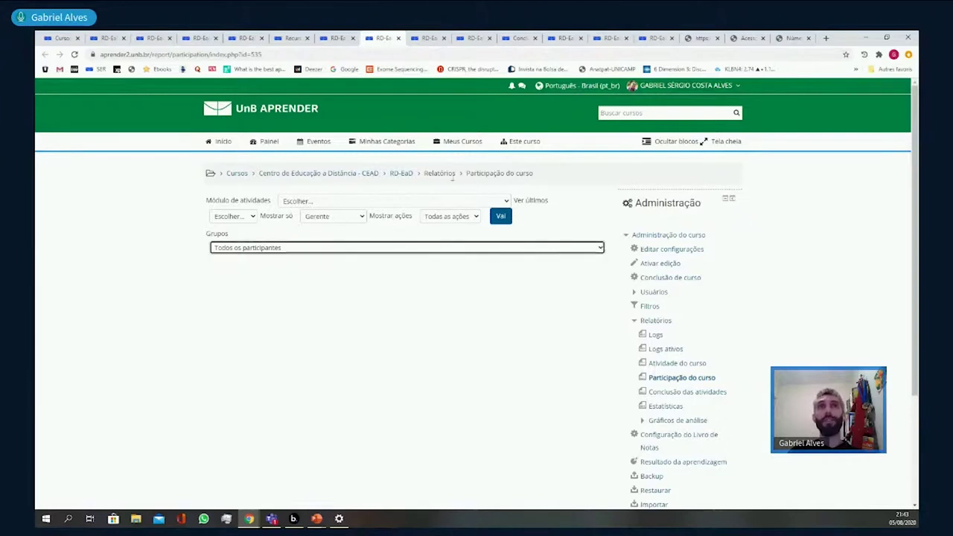
Switch to the Grupo-01 professor view report for Apresentar e Acolher and check its activity and time period filters
key(ctrl+Tab)
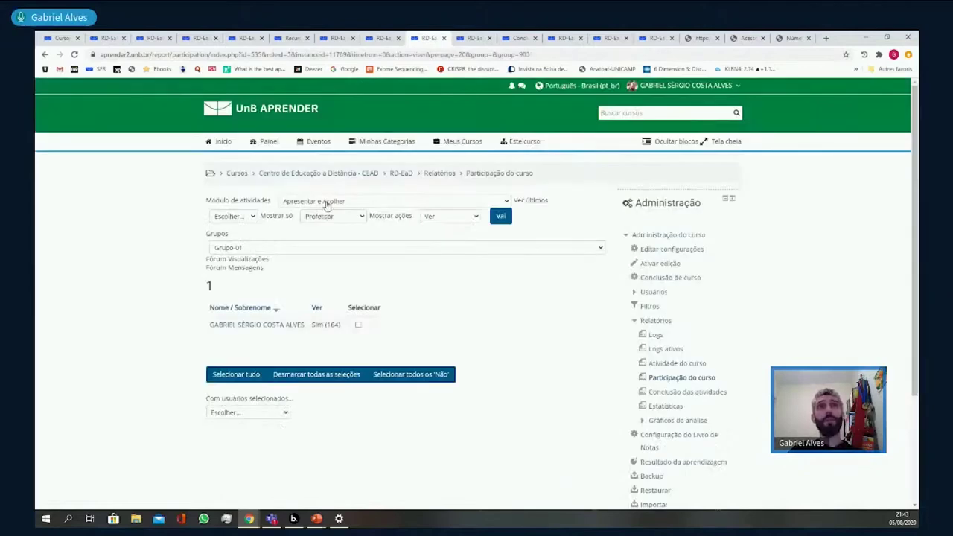
click(391, 201)
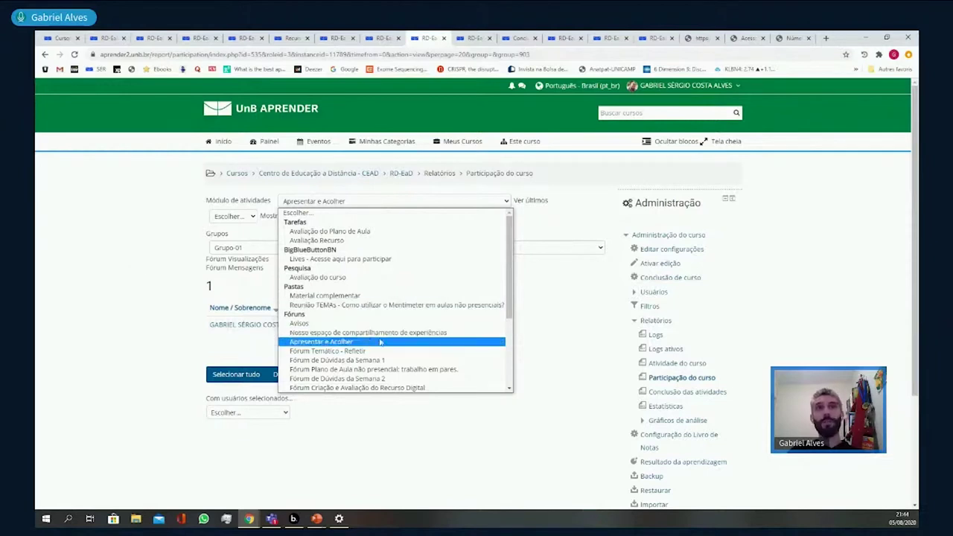
click(382, 347)
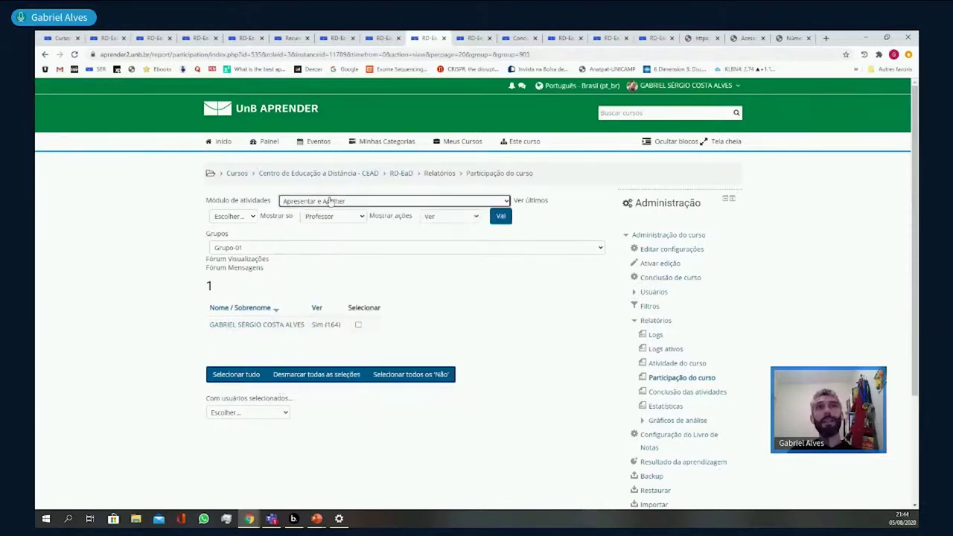
click(252, 219)
click(252, 218)
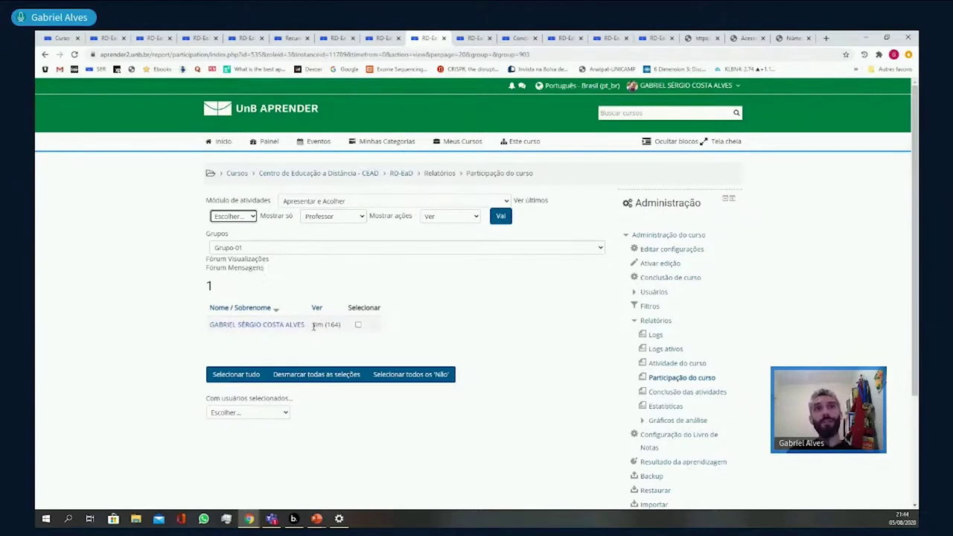
Highlight the professor's view count in the participation table and check the available action filter options
drag(314, 326, 341, 325)
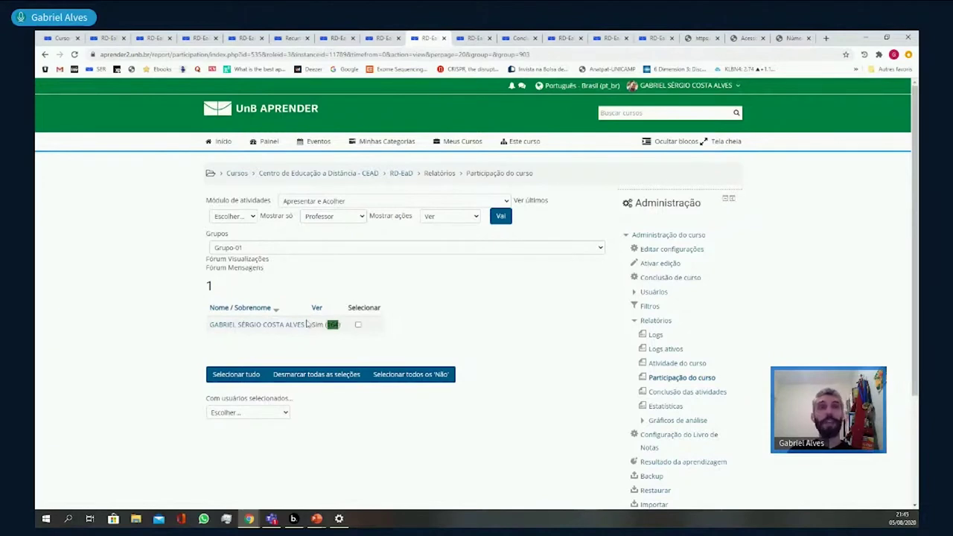
click(324, 325)
drag(334, 326, 326, 325)
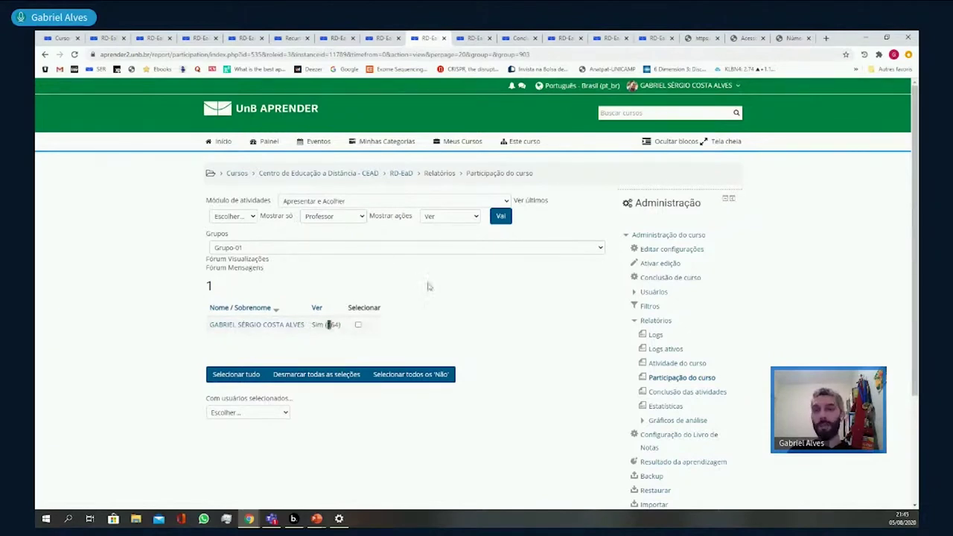
click(397, 311)
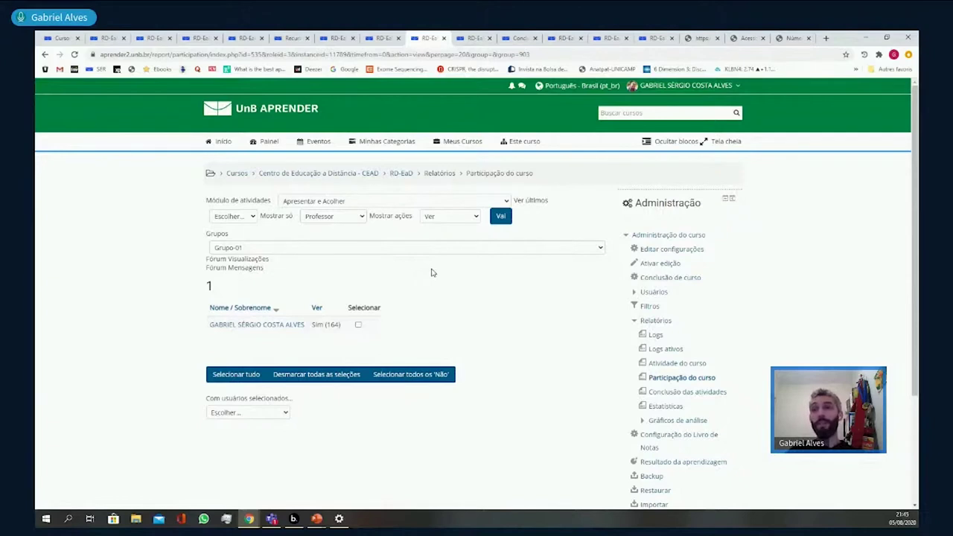
click(475, 216)
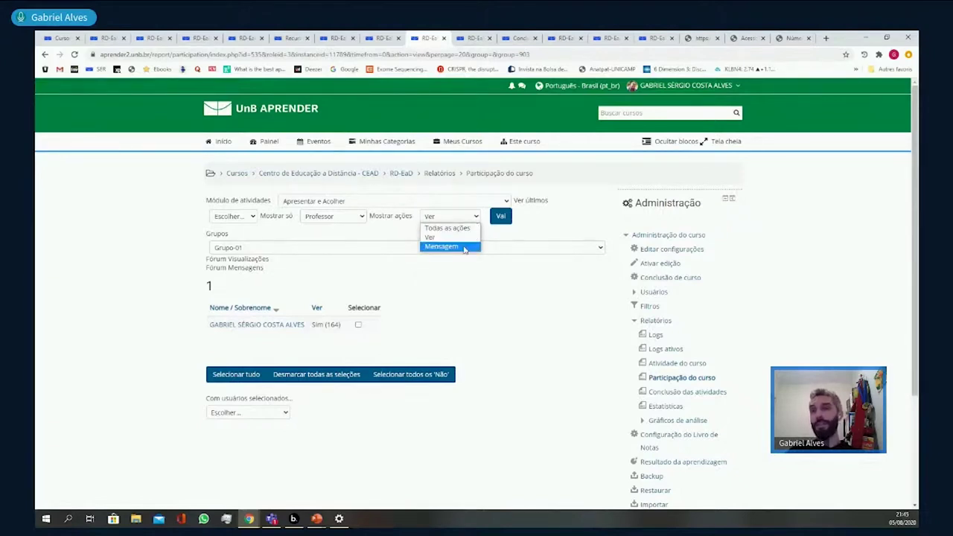
click(443, 304)
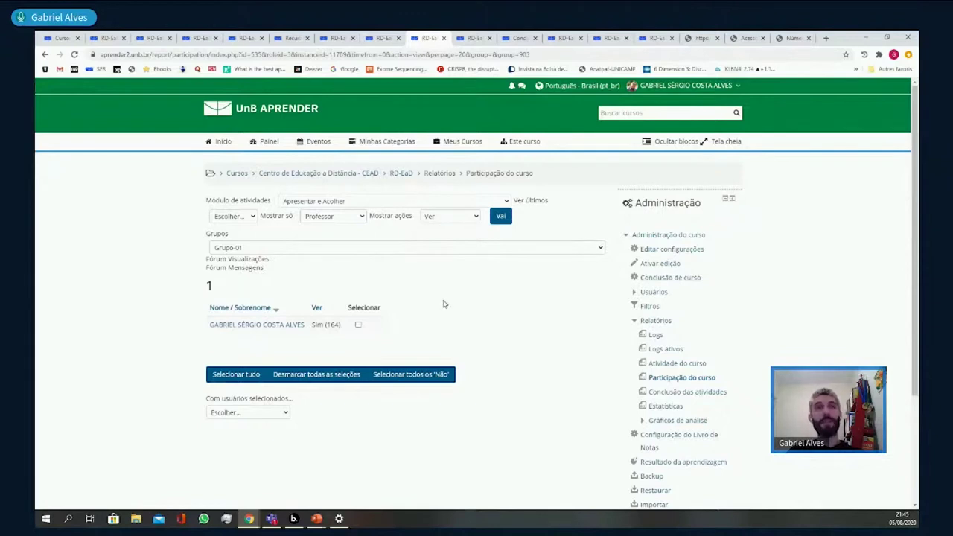
Switch to the participation report filtered by Mensagem and highlight the professor's posting status and message count
key(ctrl+Tab)
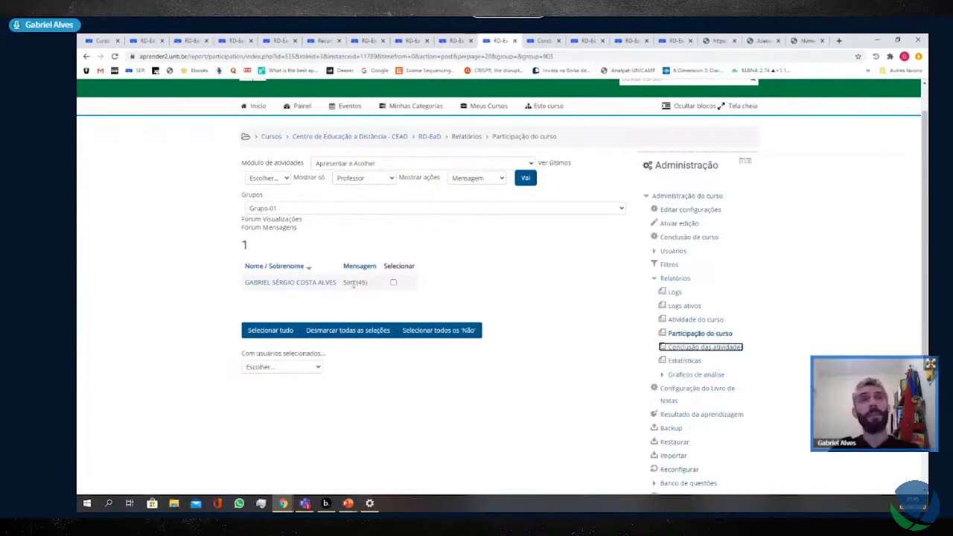
click(354, 285)
double_click(348, 283)
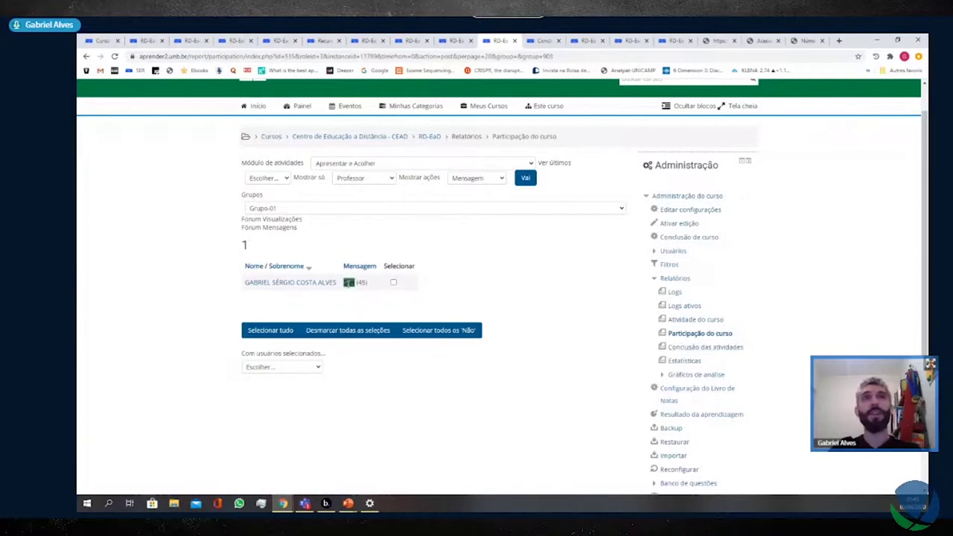
click(363, 283)
double_click(363, 282)
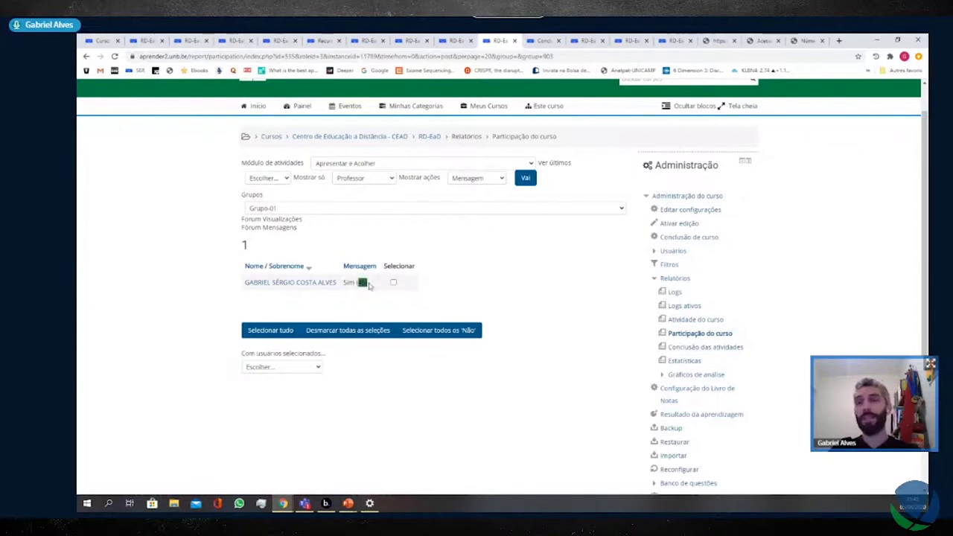
Highlight the professor's Sim posting status in the Mensagem column of the participation table
click(344, 283)
double_click(345, 282)
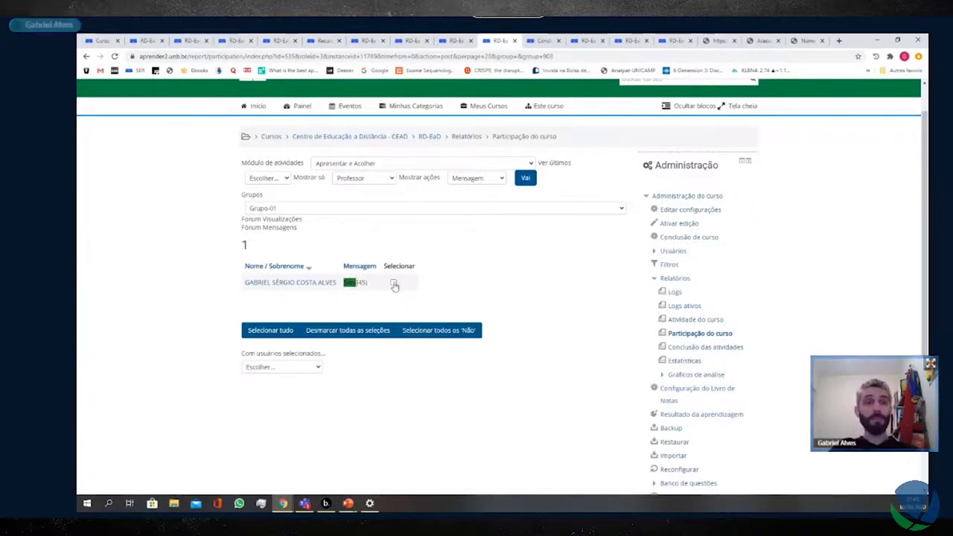
Switch to the Conclusão das atividades report and examine how each participant's row is marked against the course activity columns
key(ctrl+Tab)
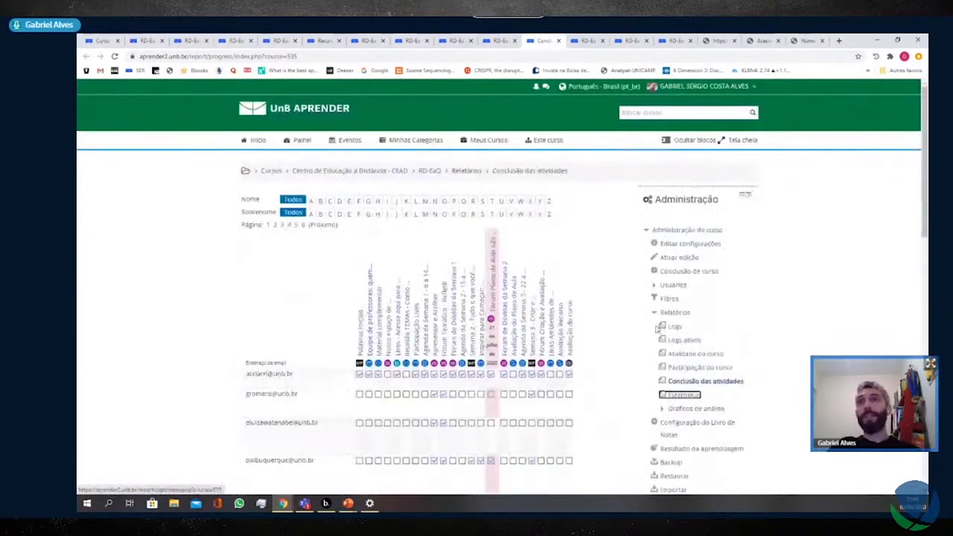
scroll(658, 328, down, 1)
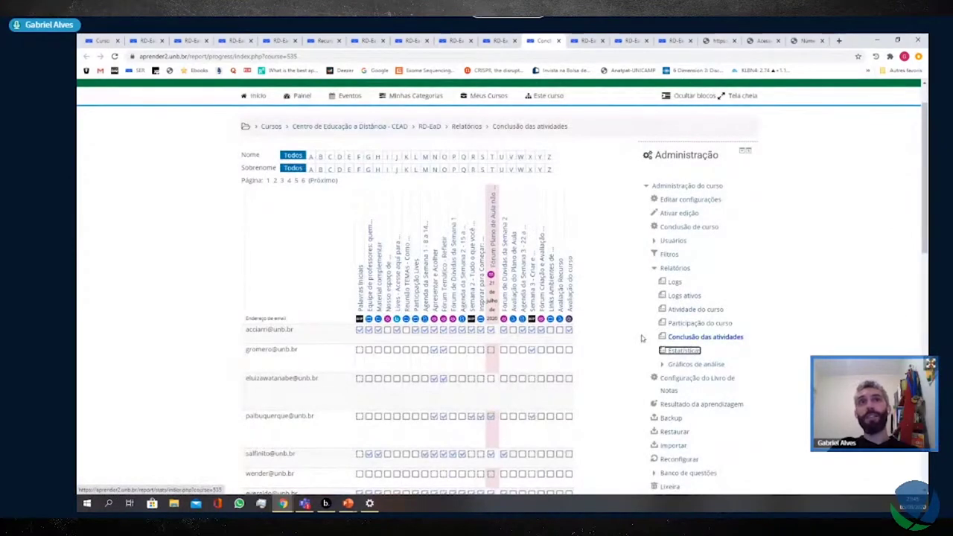
scroll(282, 252, down, 2)
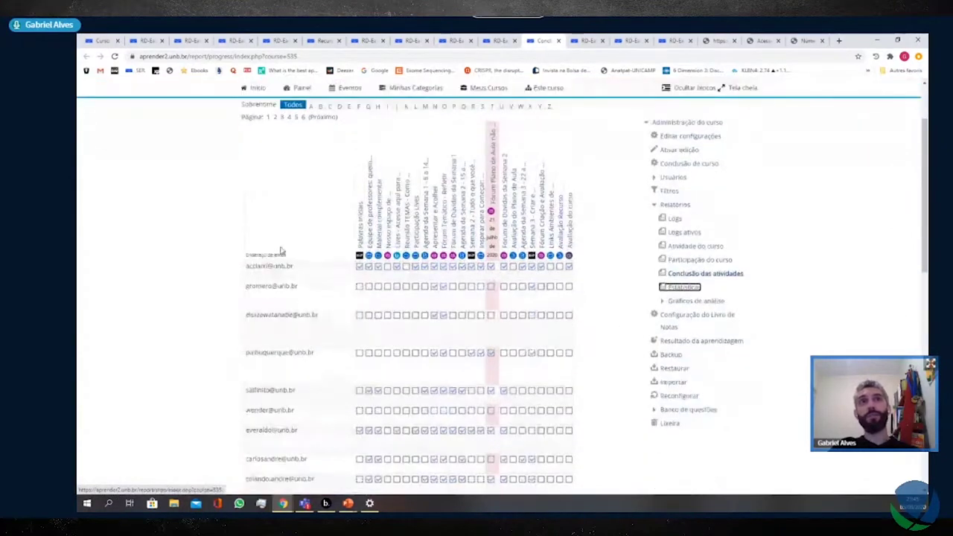
scroll(476, 257, down, 5)
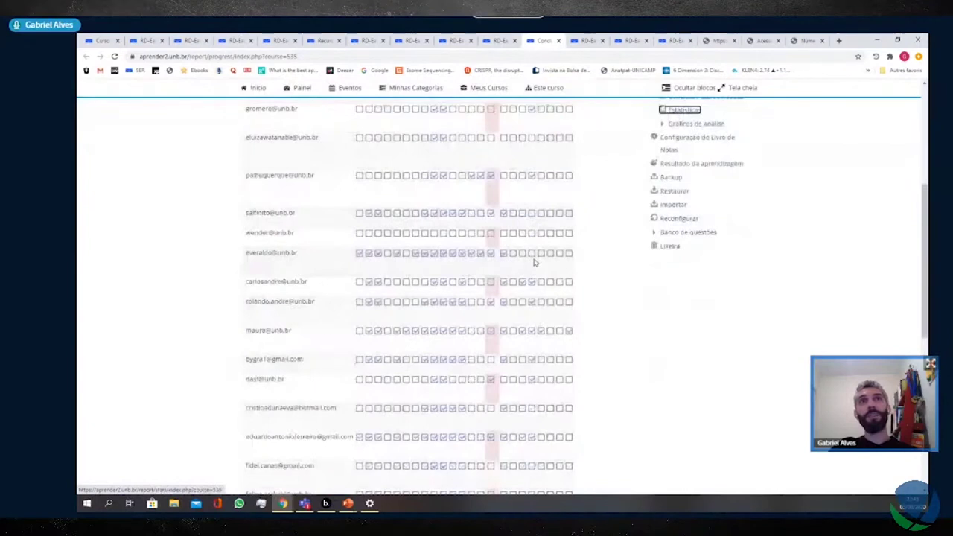
scroll(476, 260, up, 4)
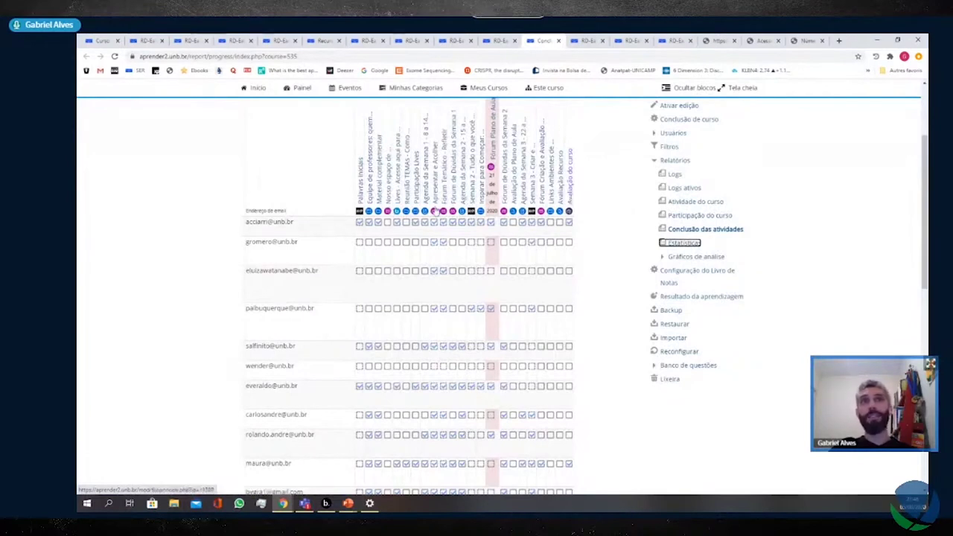
scroll(435, 212, down, 1)
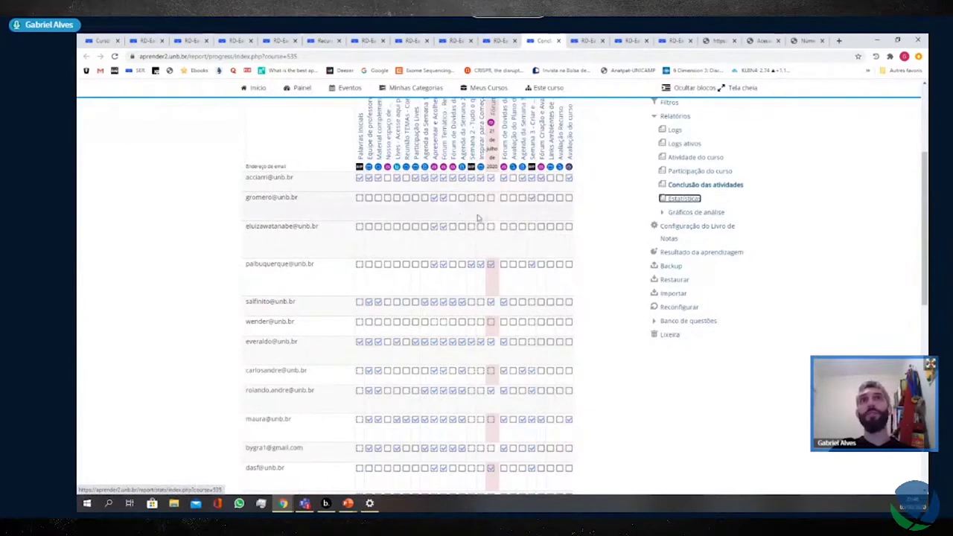
scroll(478, 217, down, 1)
scroll(376, 181, up, 1)
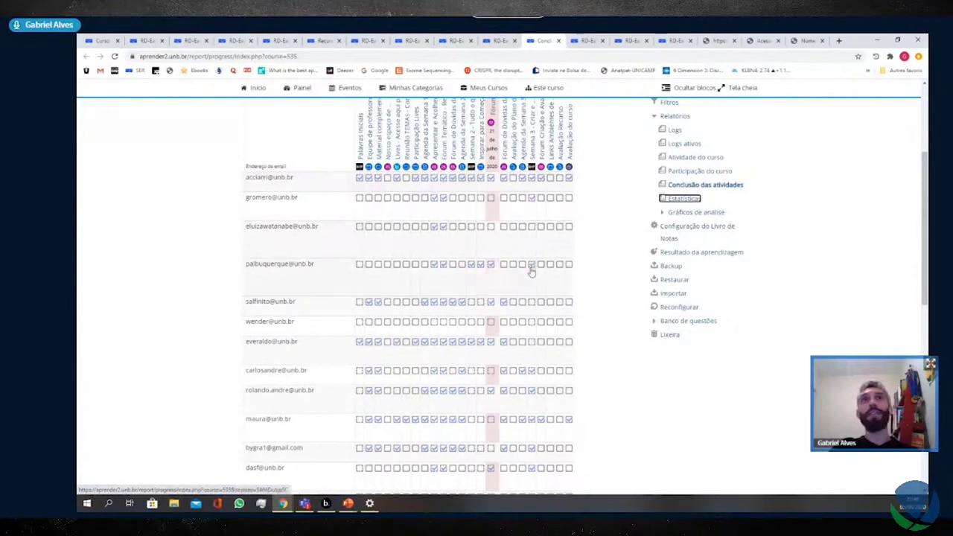
Read through the remaining participants' completion checkboxes and return to the report's name filters and activity headings
scroll(449, 227, down, 3)
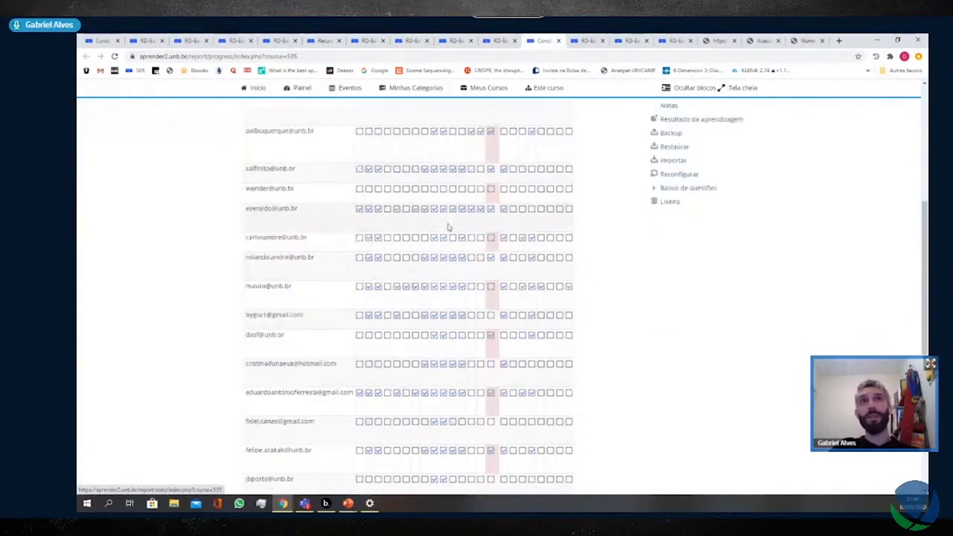
scroll(449, 227, down, 2)
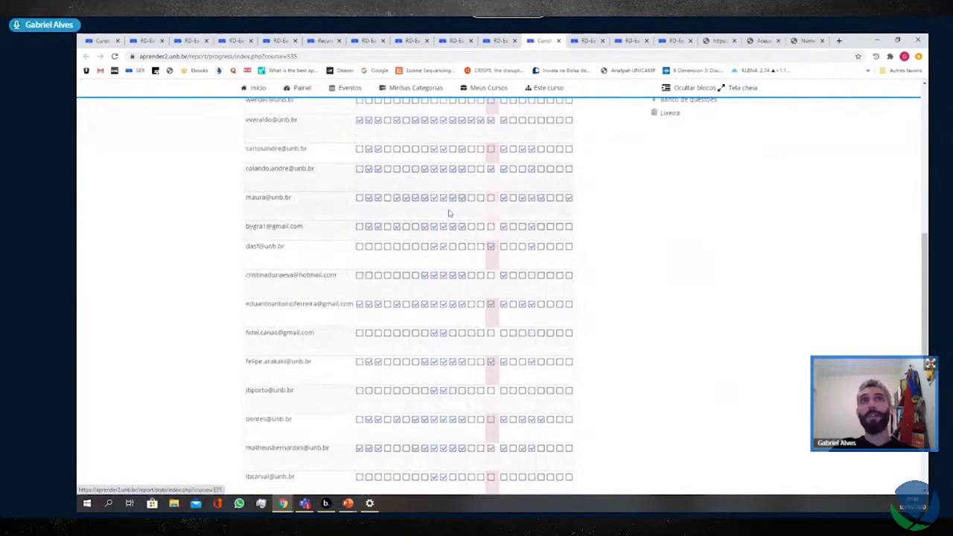
scroll(449, 214, down, 2)
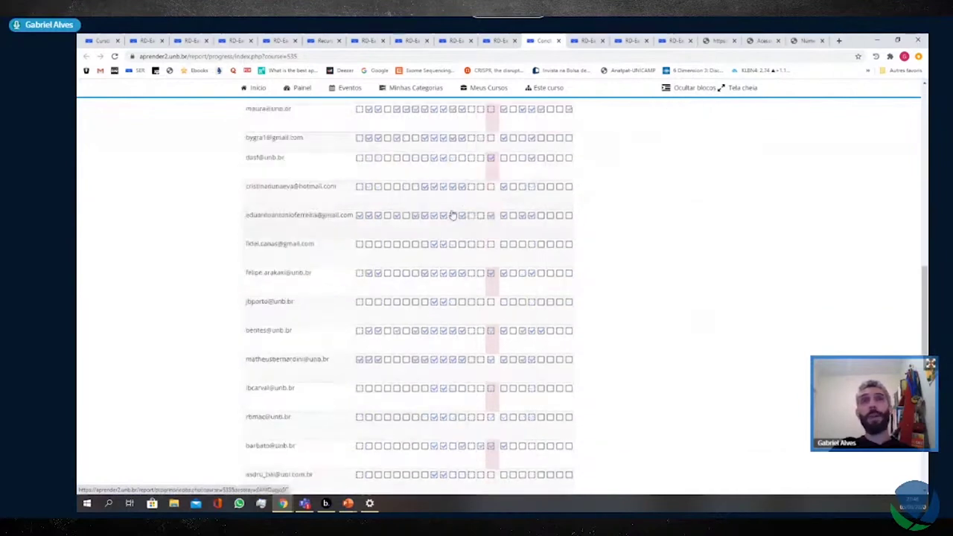
scroll(451, 214, down, 1)
scroll(453, 214, up, 1)
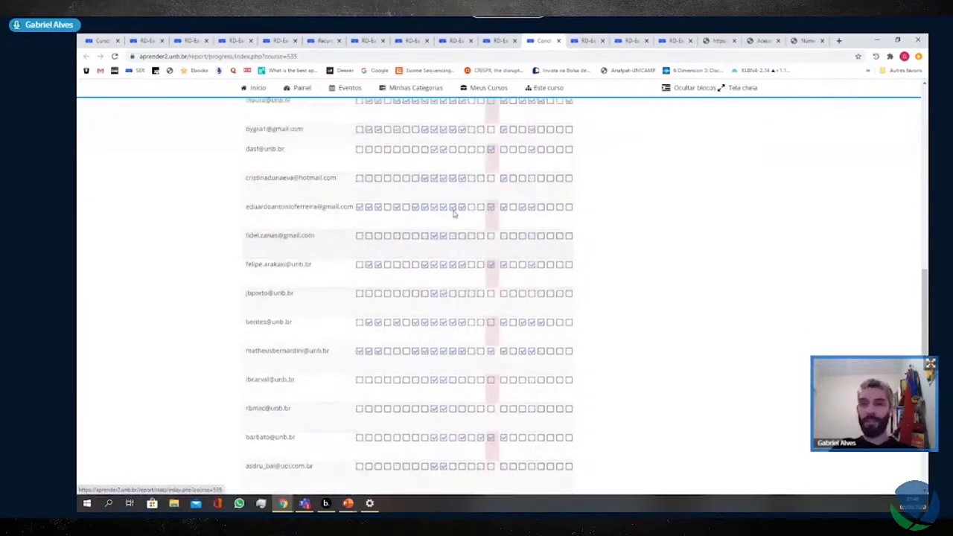
scroll(454, 214, up, 5)
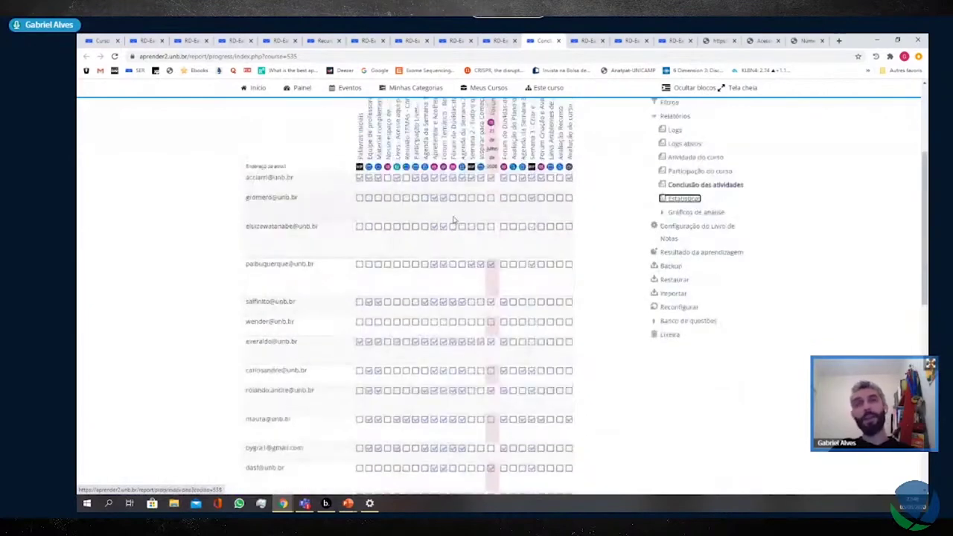
scroll(454, 215, up, 2)
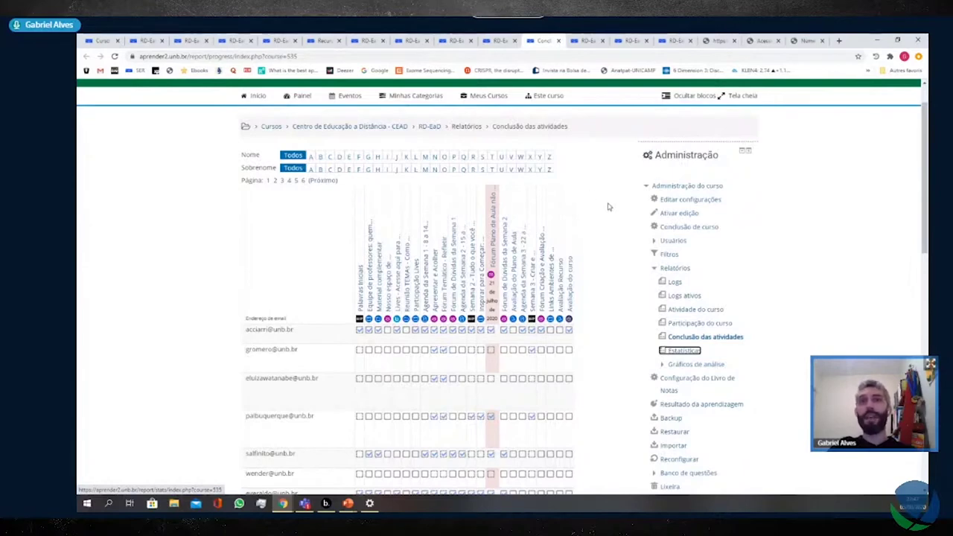
Review the participant rows of the completion report once more and locate the Estatísticas report among the course reports
scroll(607, 207, down, 3)
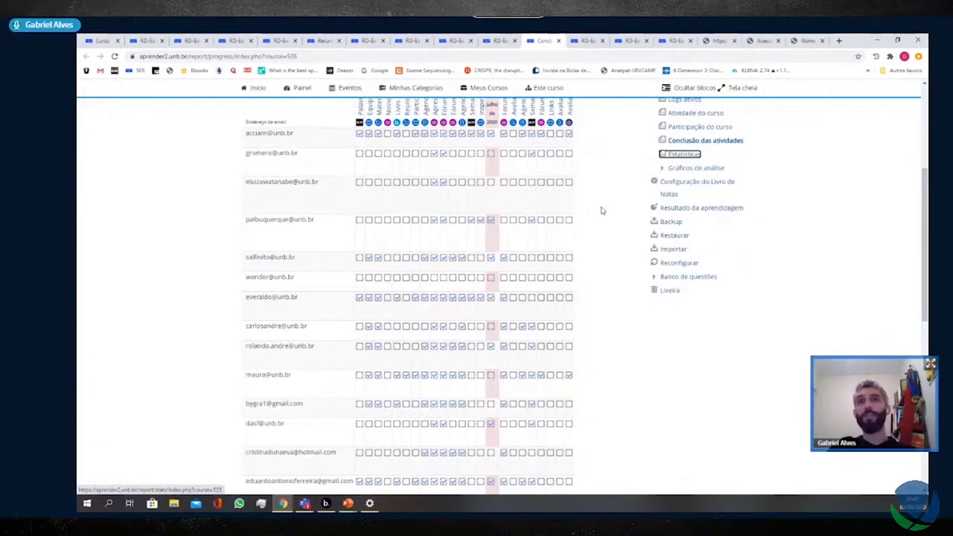
scroll(600, 212, down, 1)
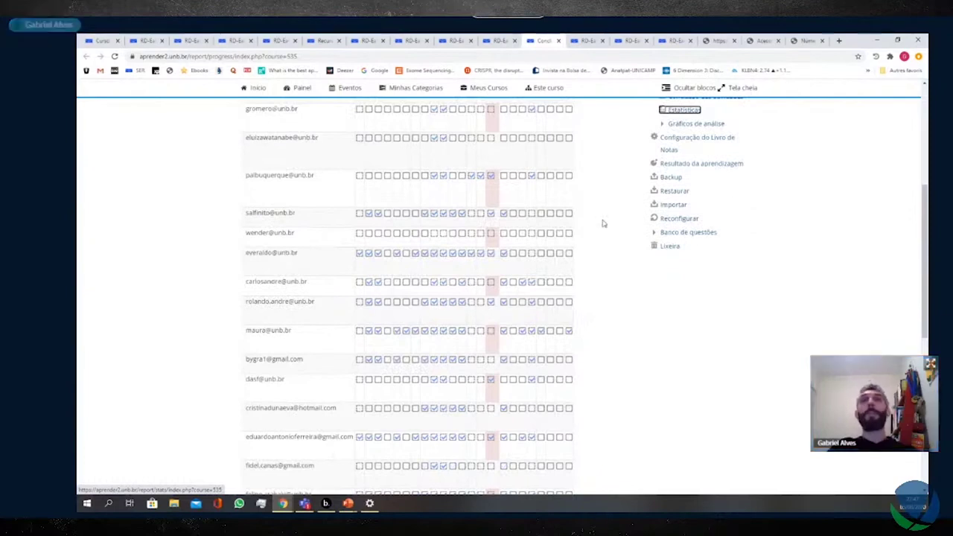
scroll(604, 223, down, 4)
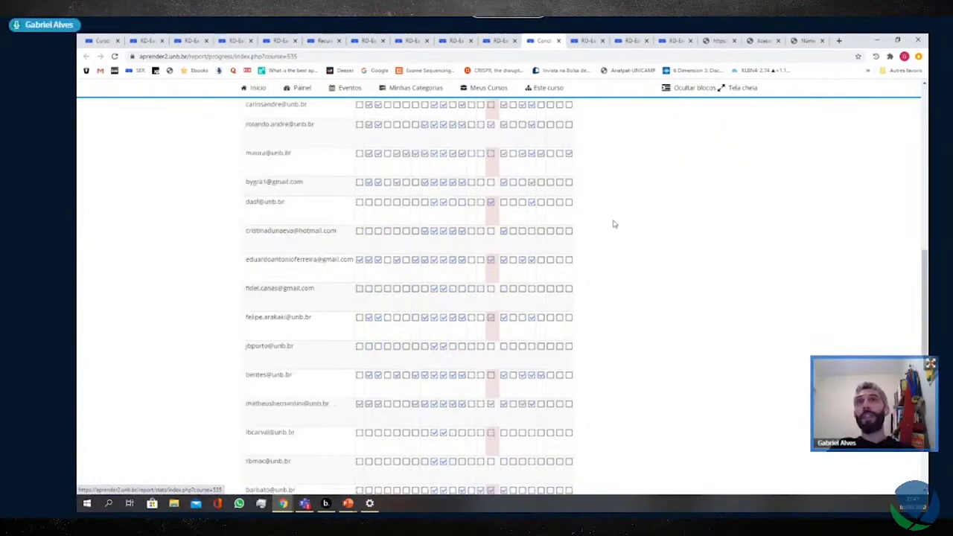
scroll(614, 223, up, 7)
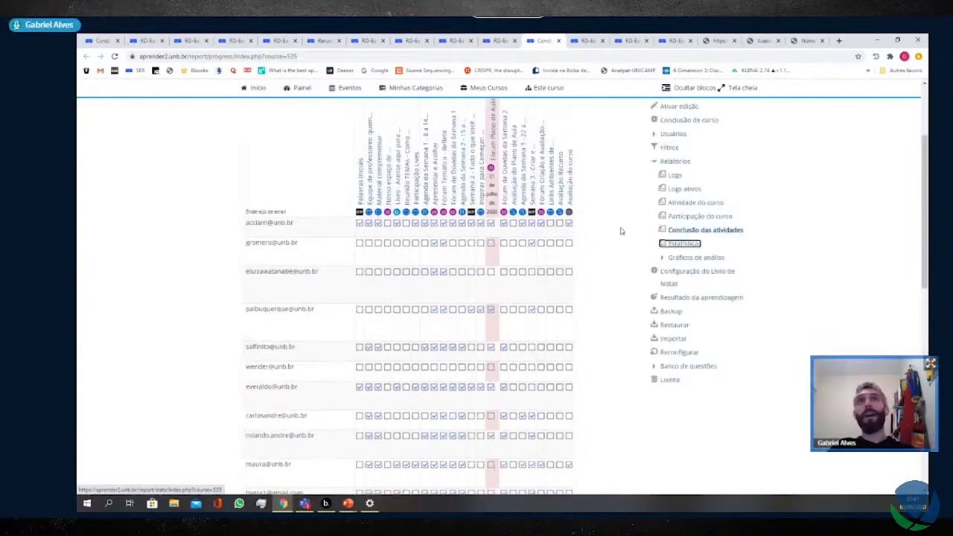
scroll(622, 231, up, 1)
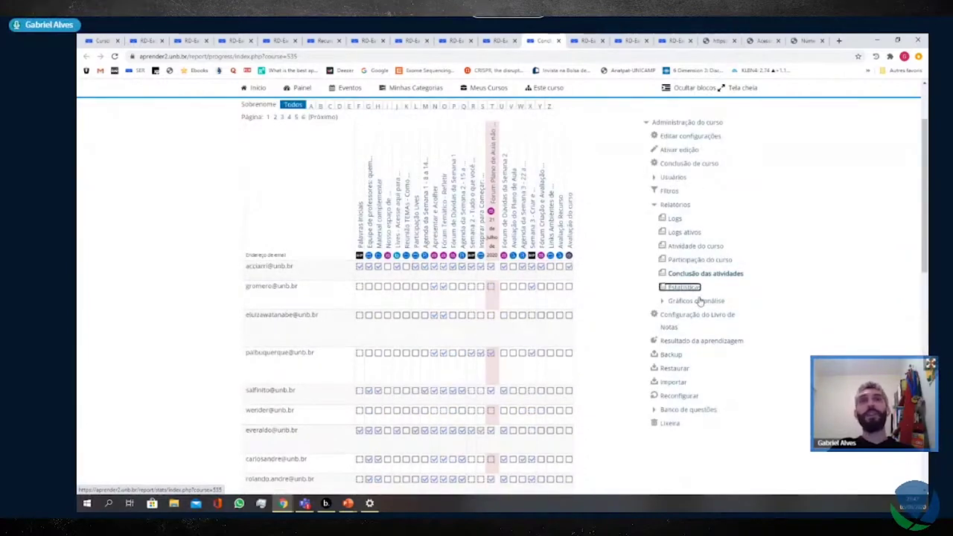
Switch to the Estatísticas report, check its filters and bring up the chart for Toda atividade (todos os papéis) over 3 semanas
click(588, 40)
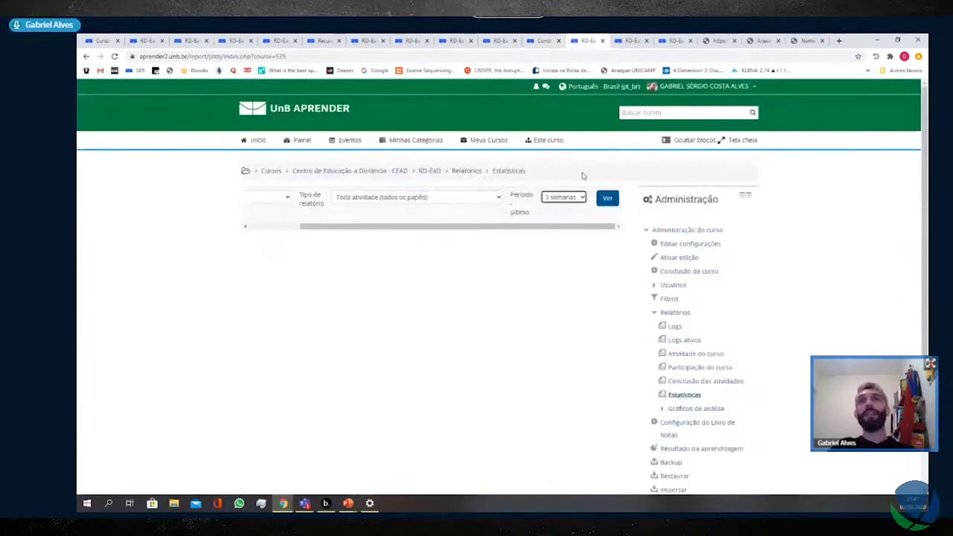
scroll(721, 381, down, 1)
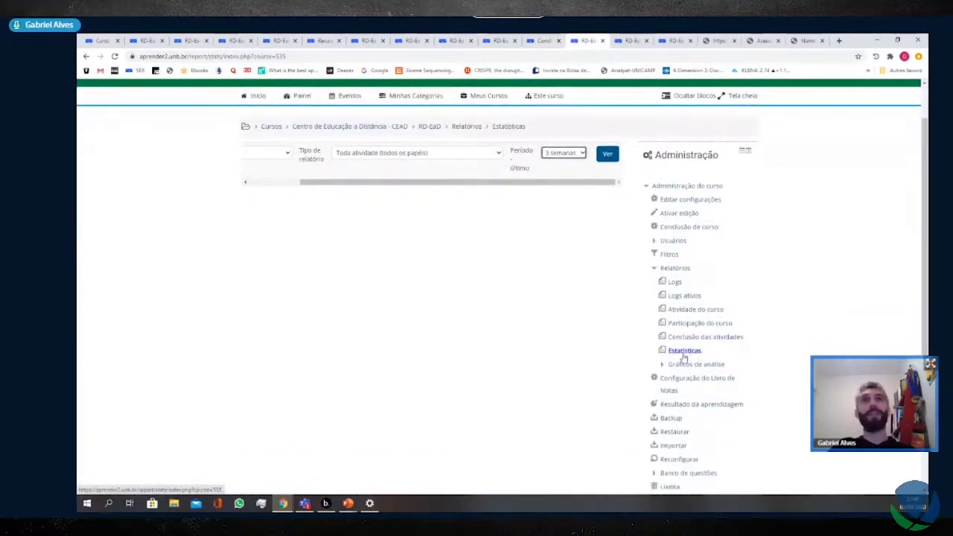
scroll(506, 312, up, 1)
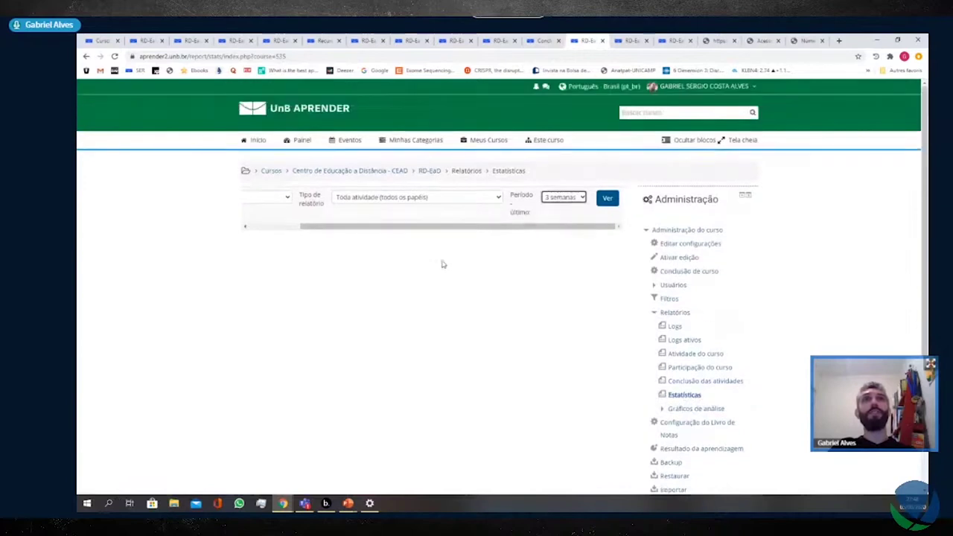
drag(436, 231, 404, 226)
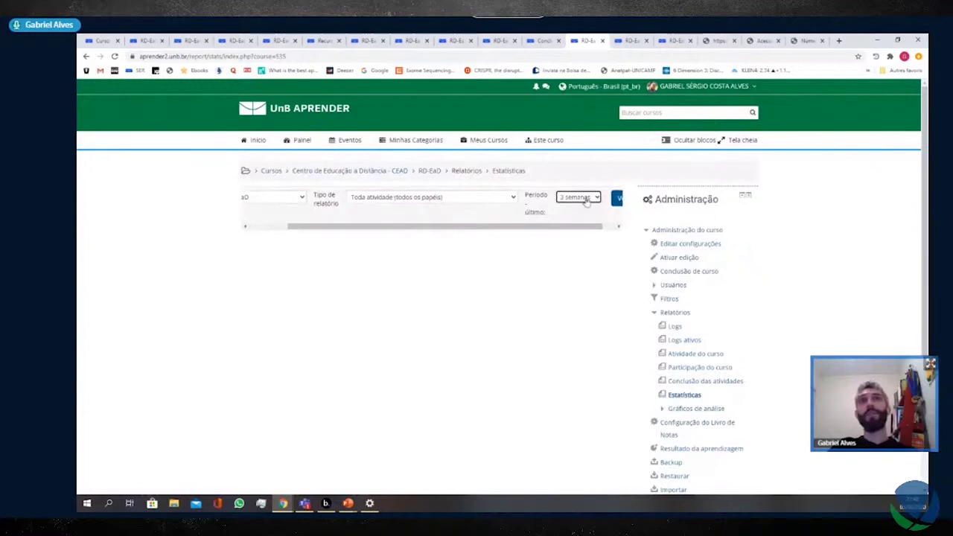
click(546, 140)
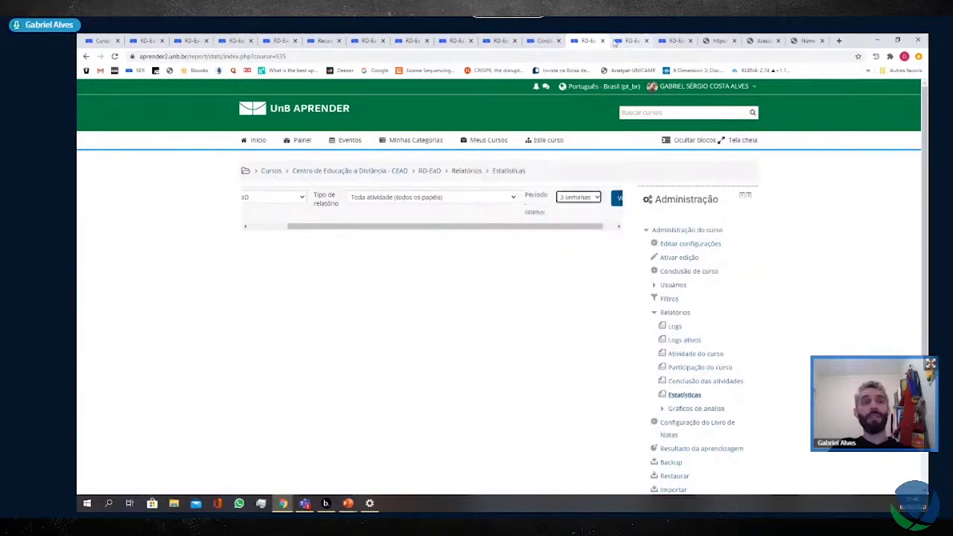
click(570, 197)
click(551, 221)
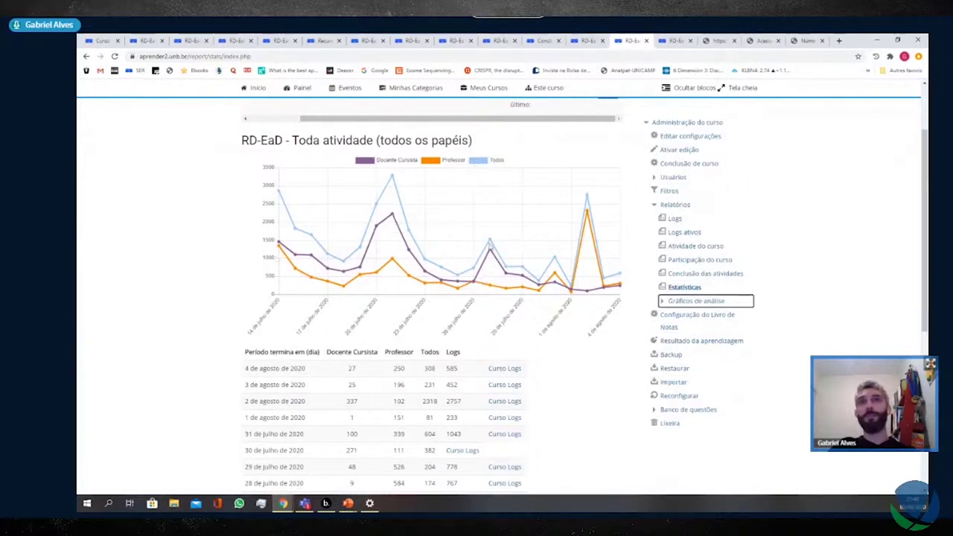
Examine the RD-EaD activity chart by role and compare it with the daily counts and course log links in the table
mouse_move(491, 266)
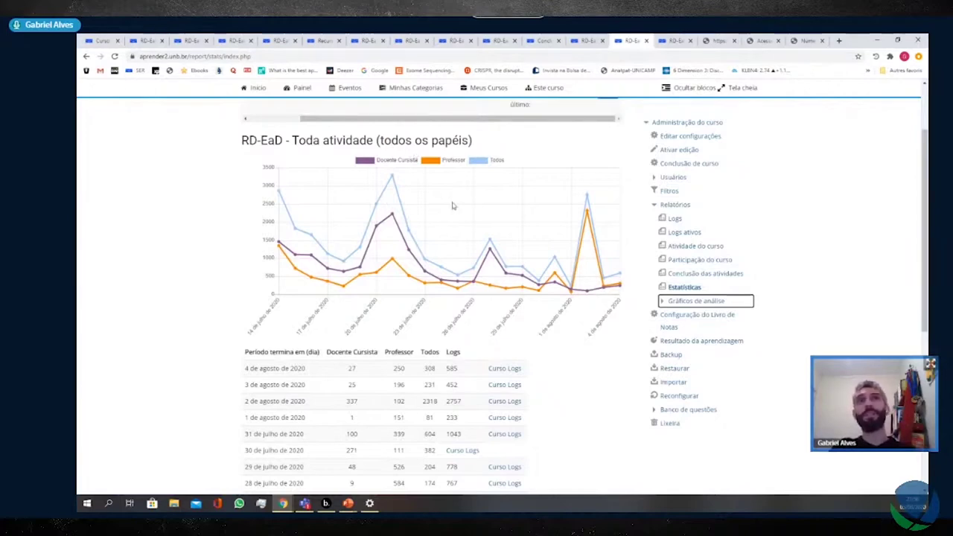
scroll(562, 253, down, 3)
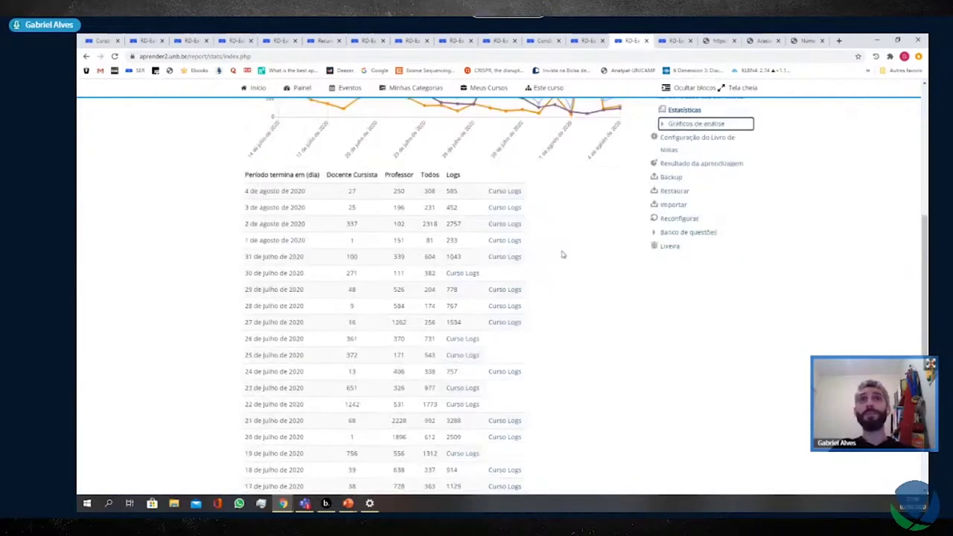
scroll(562, 255, up, 3)
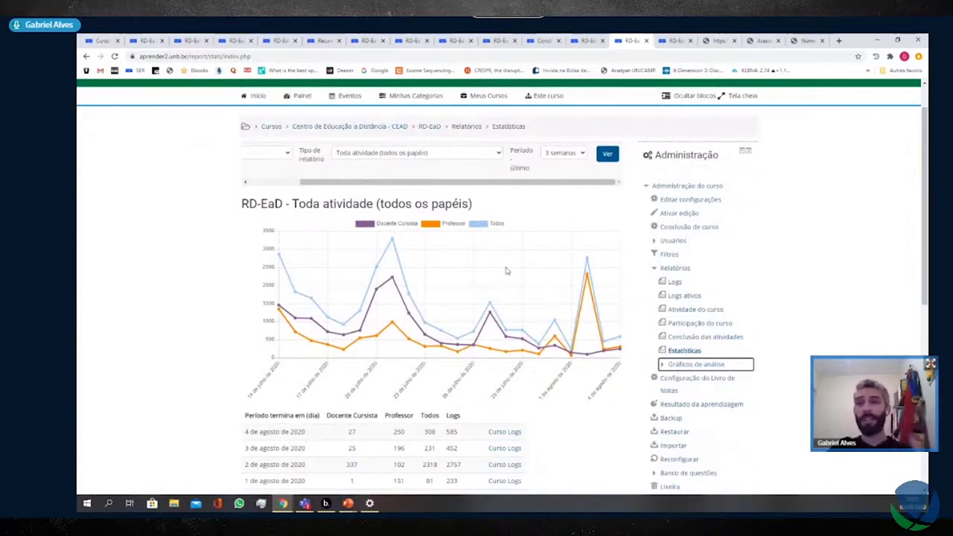
scroll(578, 270, down, 3)
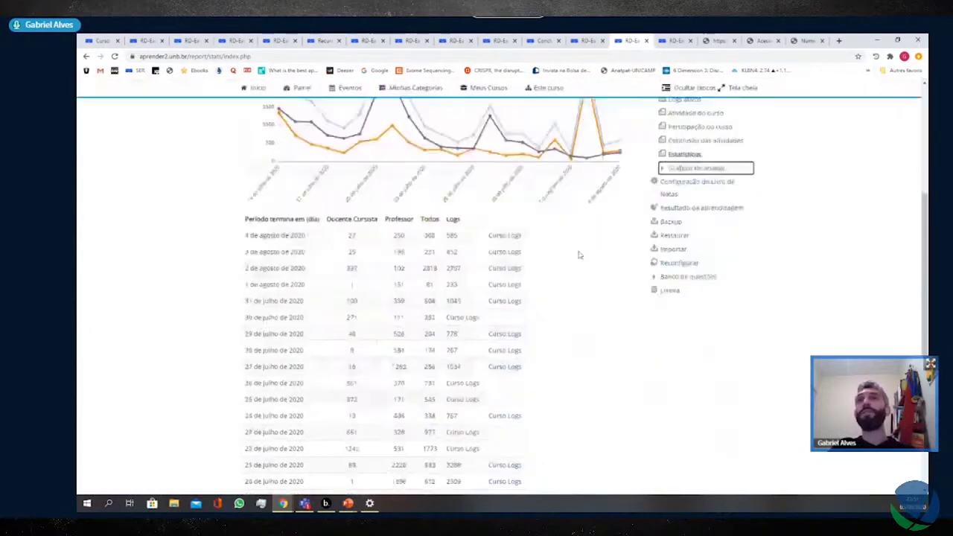
scroll(588, 264, up, 1)
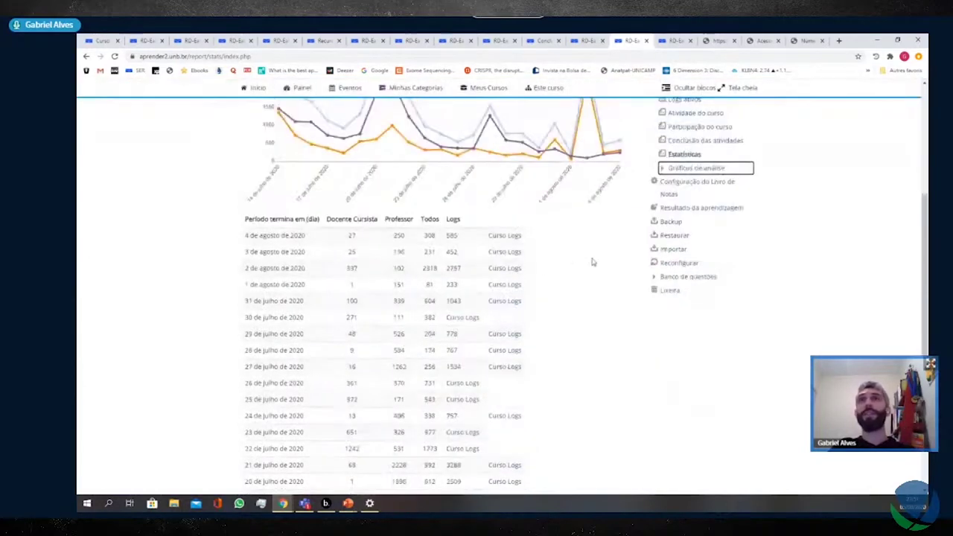
scroll(593, 264, up, 2)
Switch to the professor's logs report for 4 de agosto de 2020 and check its filters and event entries
key(alt+Left)
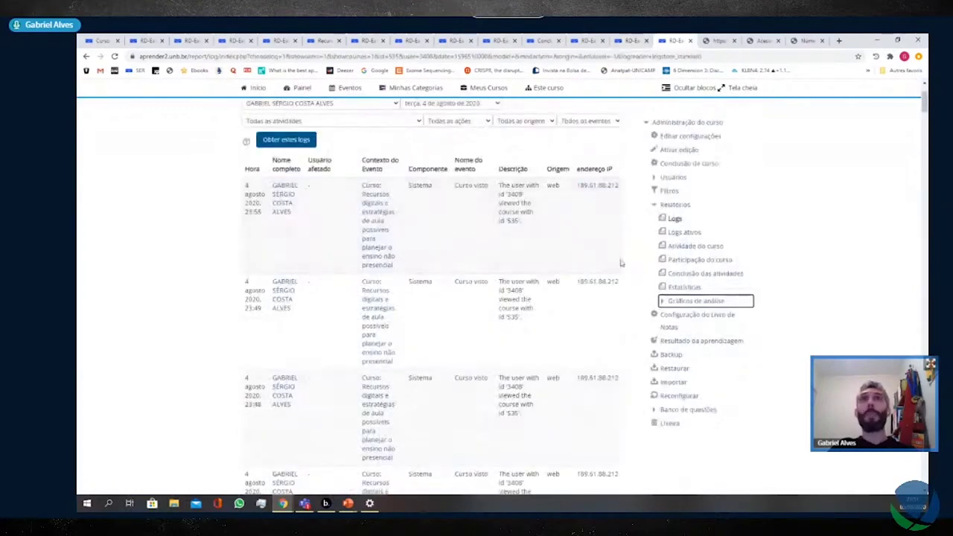
scroll(526, 307, up, 2)
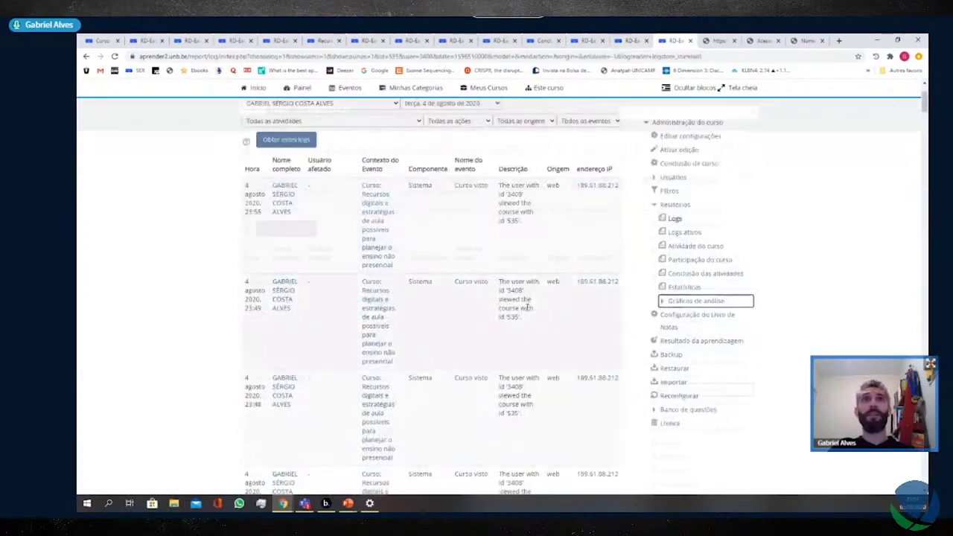
scroll(526, 312, down, 2)
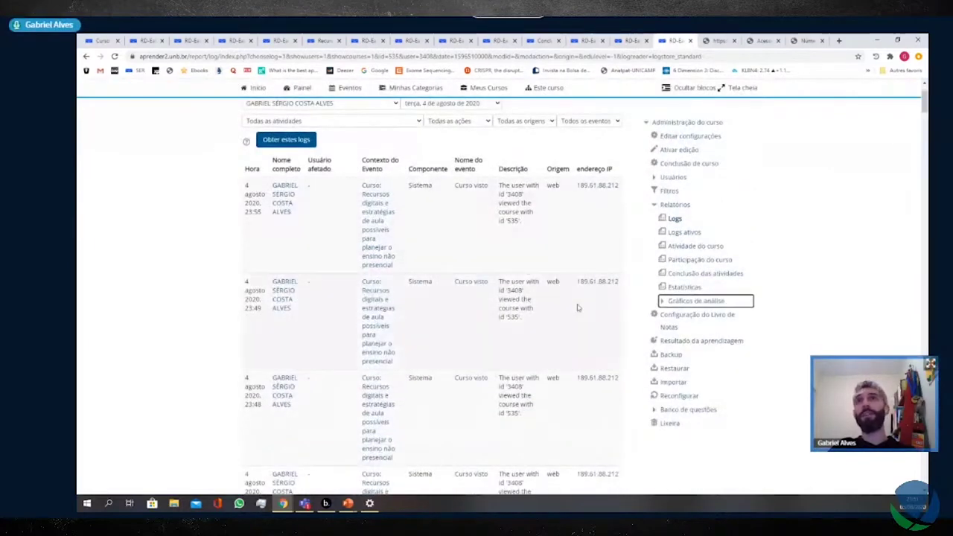
Expand the Gráficos de análise reports and switch to the already opened analytics graph page
click(661, 301)
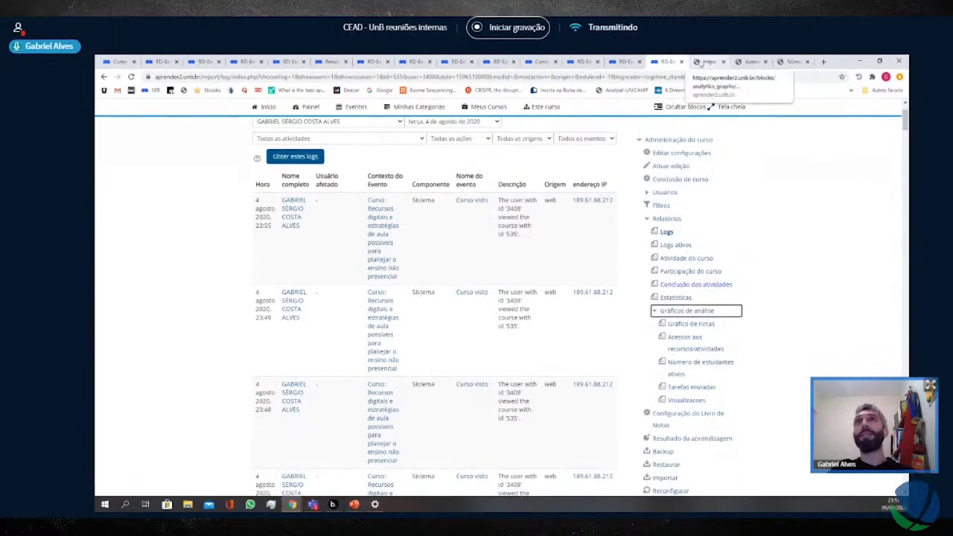
click(699, 62)
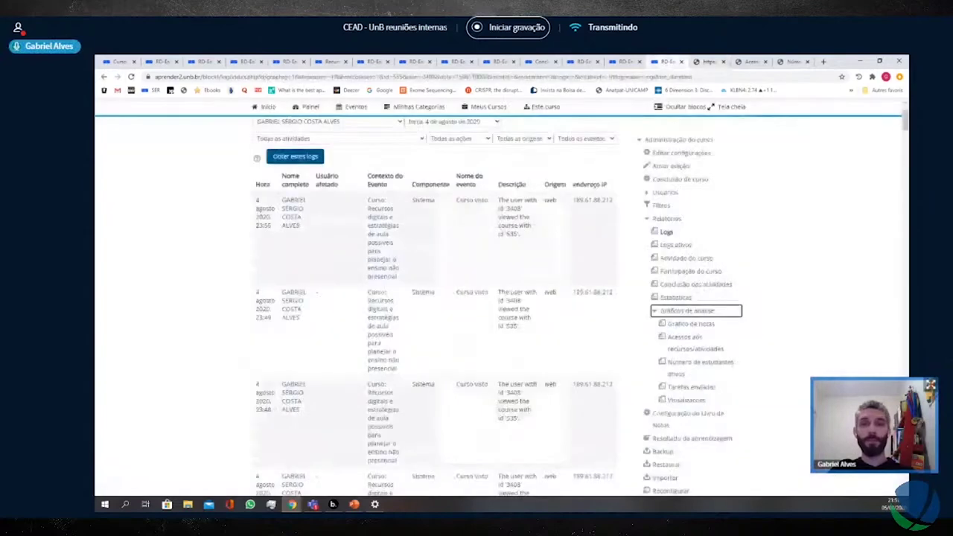
Leave the finished slideshow, return to the Moodle pages in the browser and review the item selection options of Gráfico de acesso
click(663, 63)
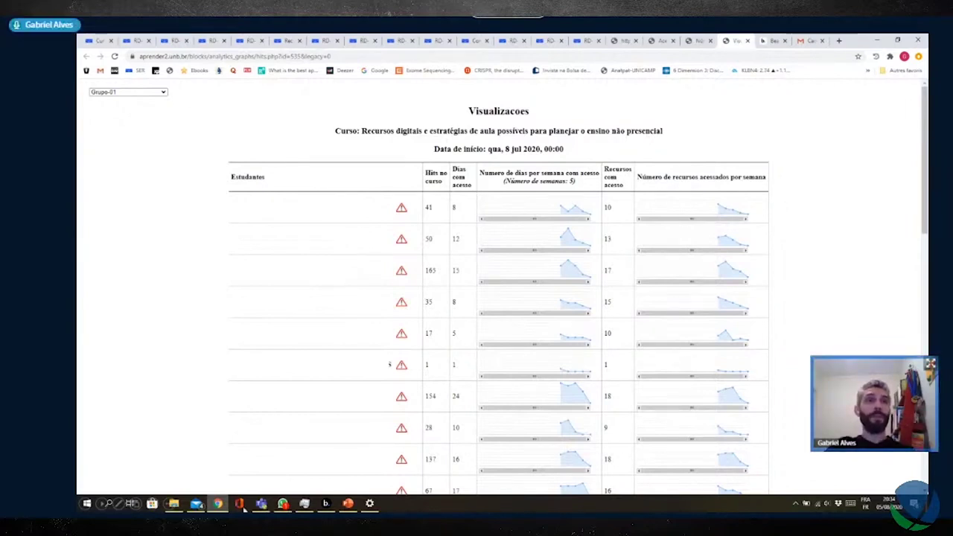
click(217, 509)
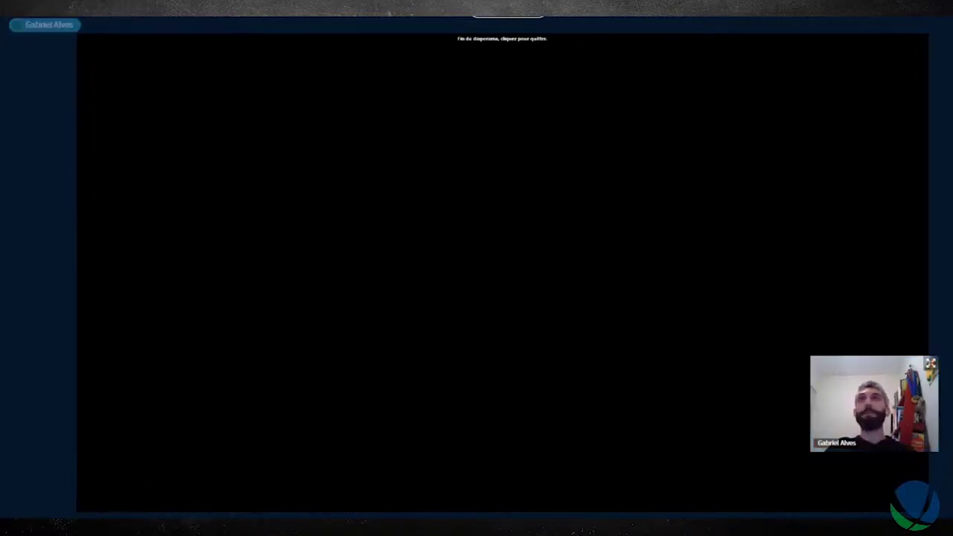
key(Escape)
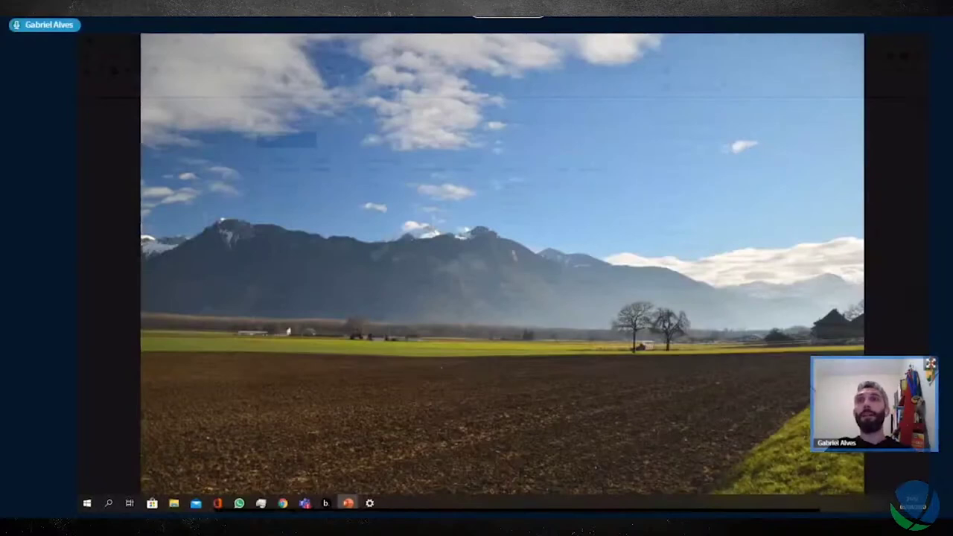
key(alt+Tab)
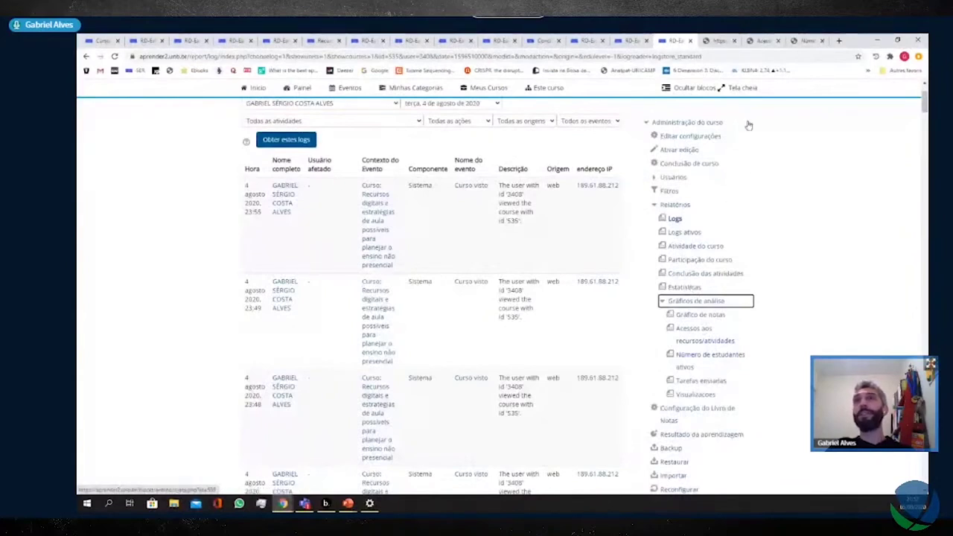
click(714, 42)
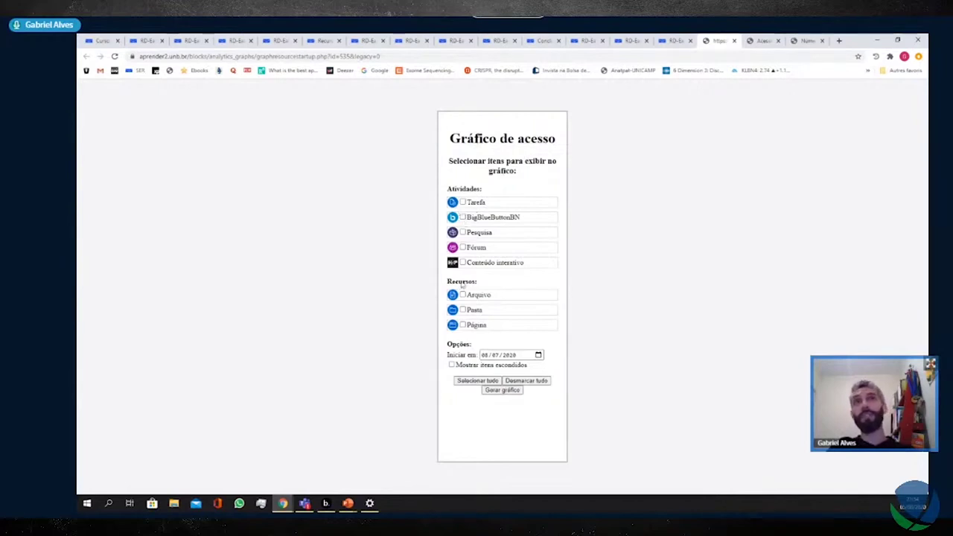
Compare the Acesso and Sem acesso bars of each content item and check the hourly charts of active students and their activities
click(756, 41)
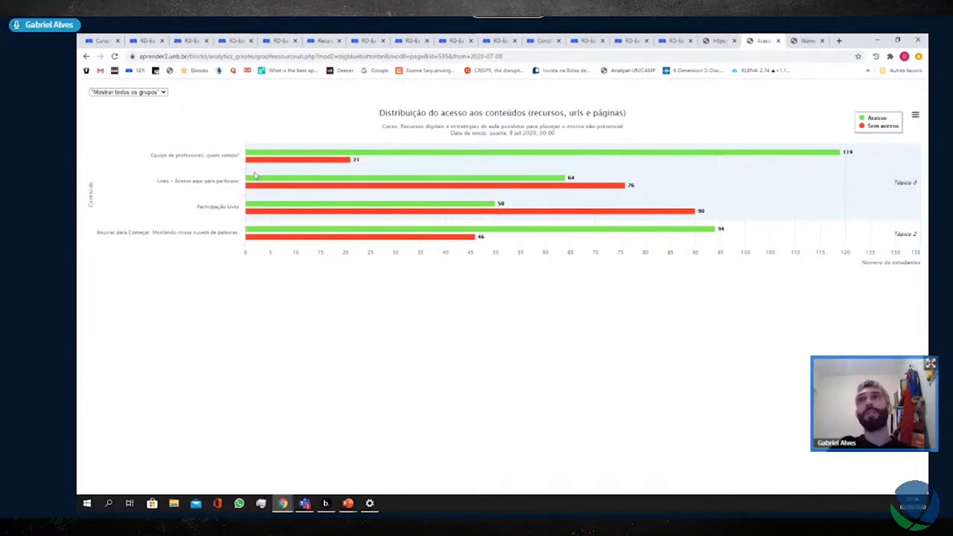
mouse_move(547, 182)
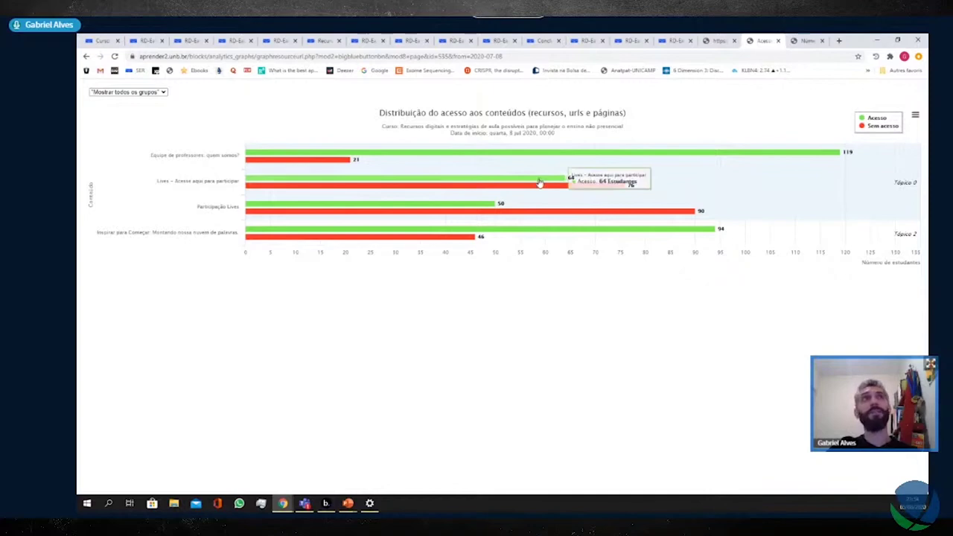
mouse_move(584, 189)
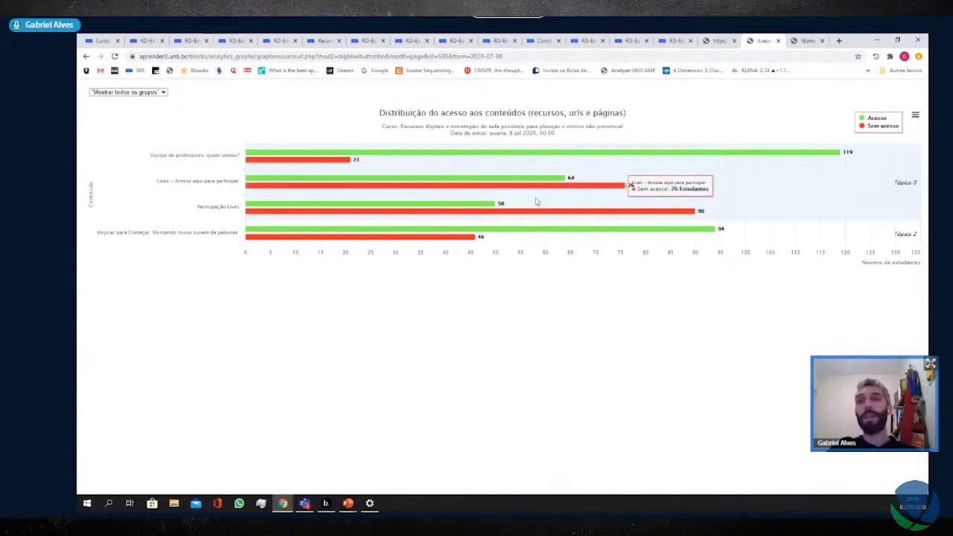
mouse_move(463, 207)
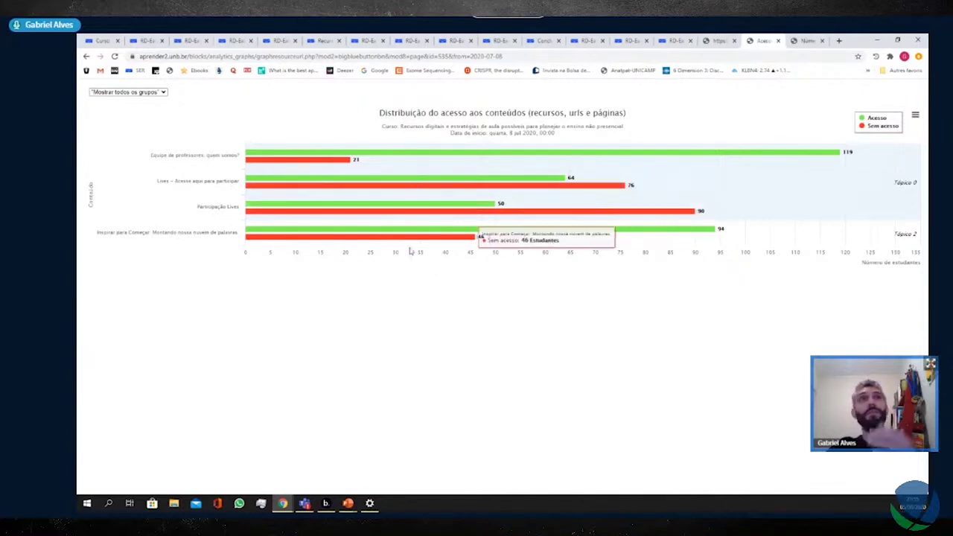
mouse_move(374, 224)
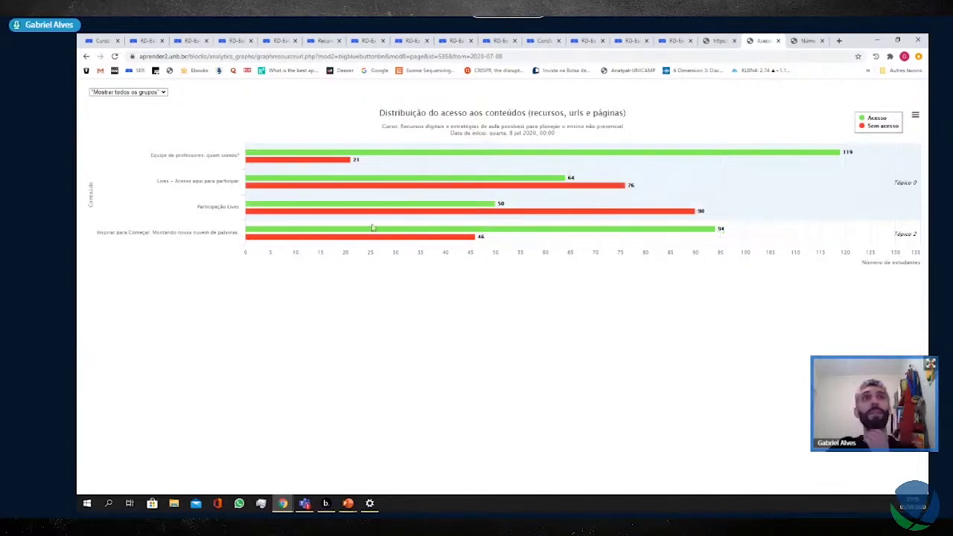
mouse_move(351, 244)
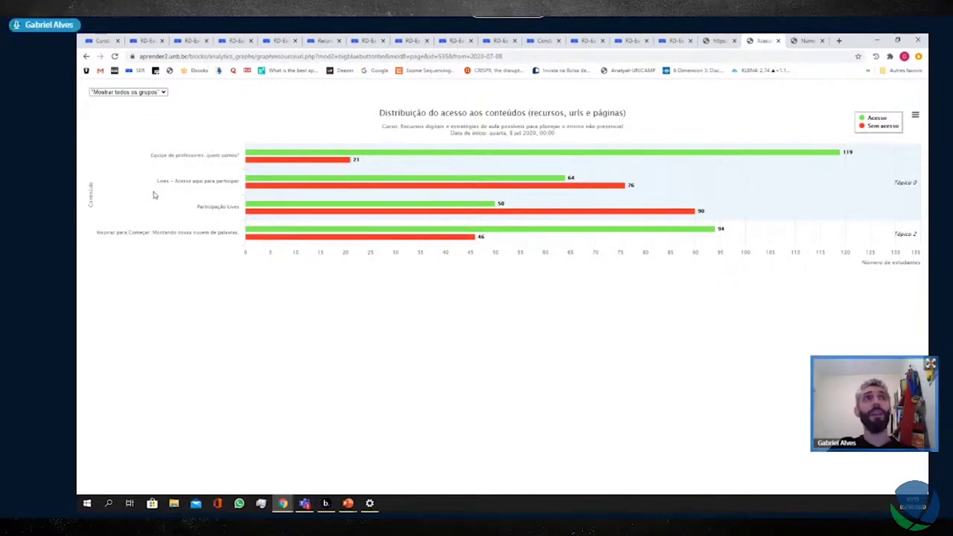
mouse_move(489, 151)
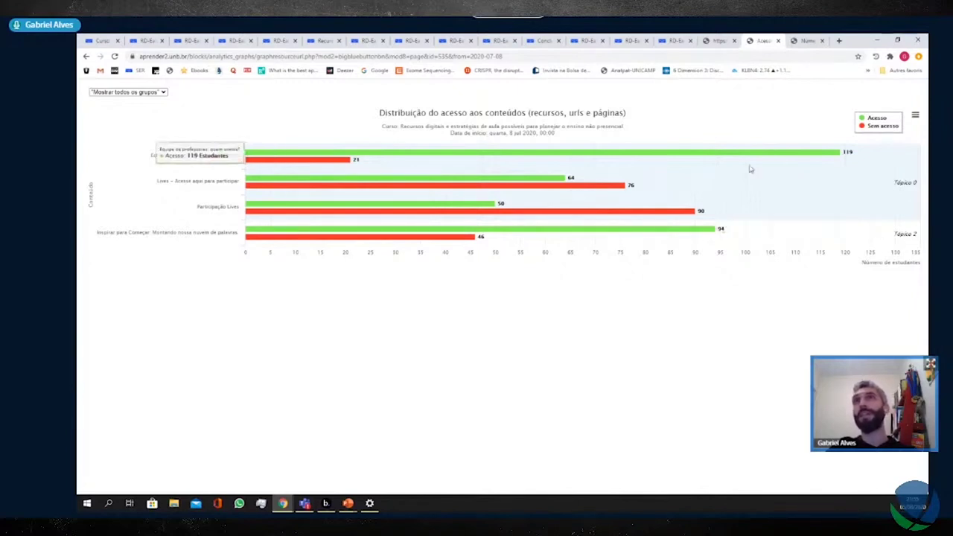
mouse_move(777, 159)
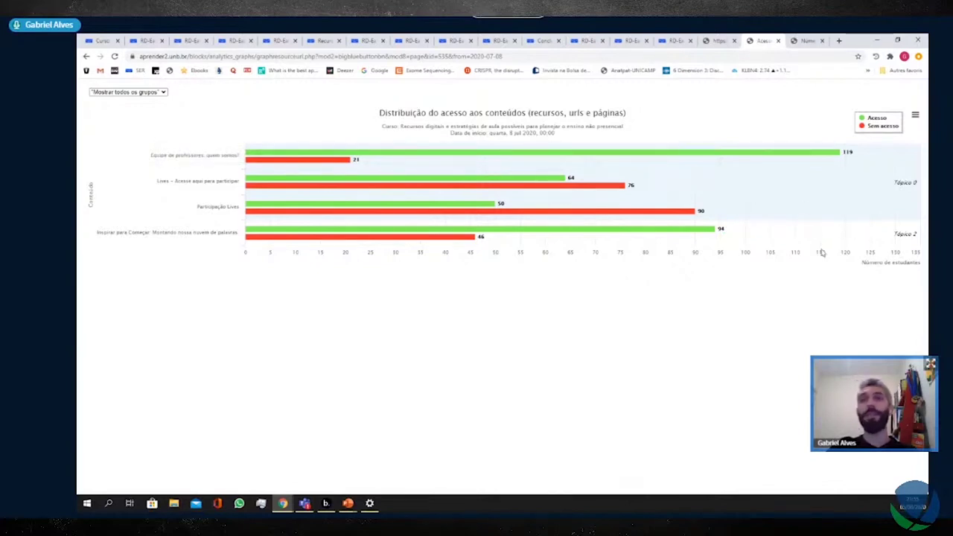
click(804, 43)
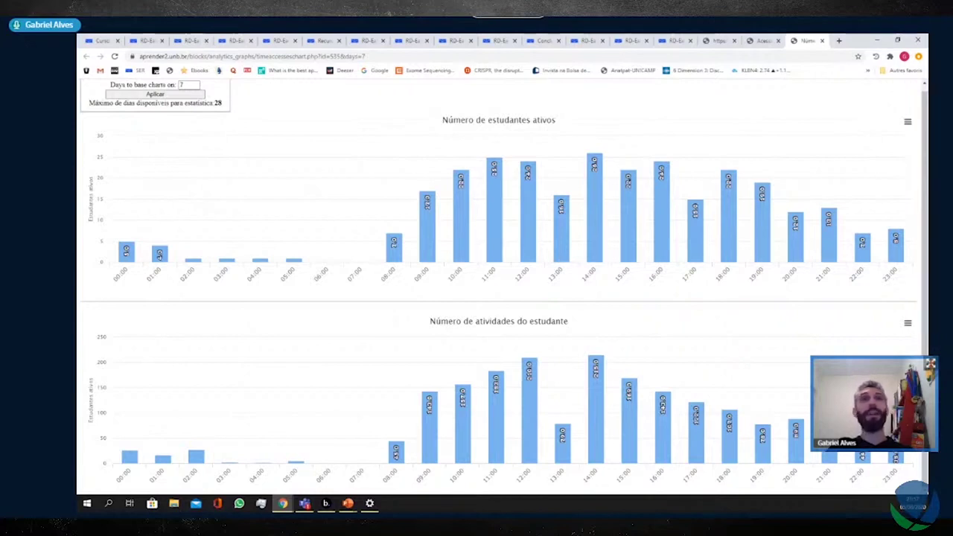
Switch to Microsoft Teams and review the Moodle team's Analyse report, including the active users and daily engagement charts
key(alt+Tab)
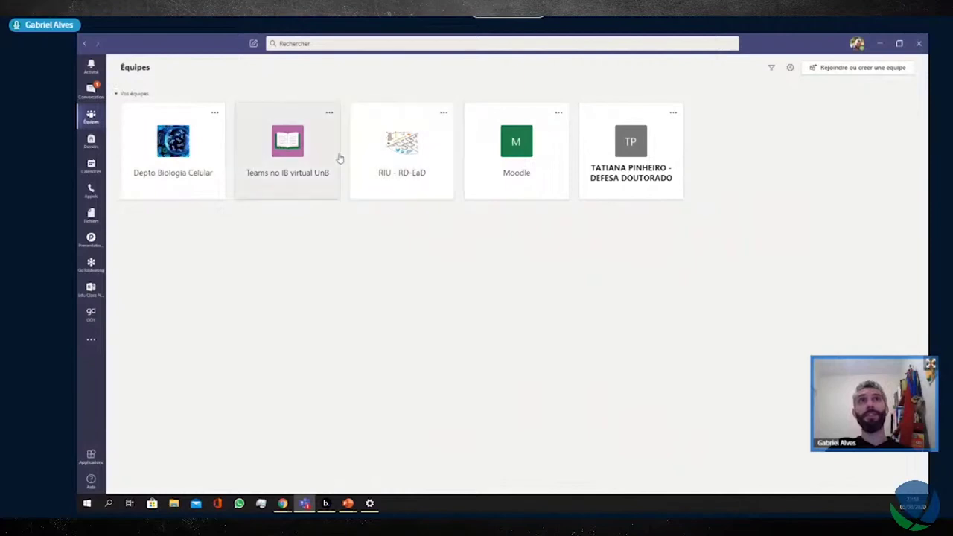
click(558, 115)
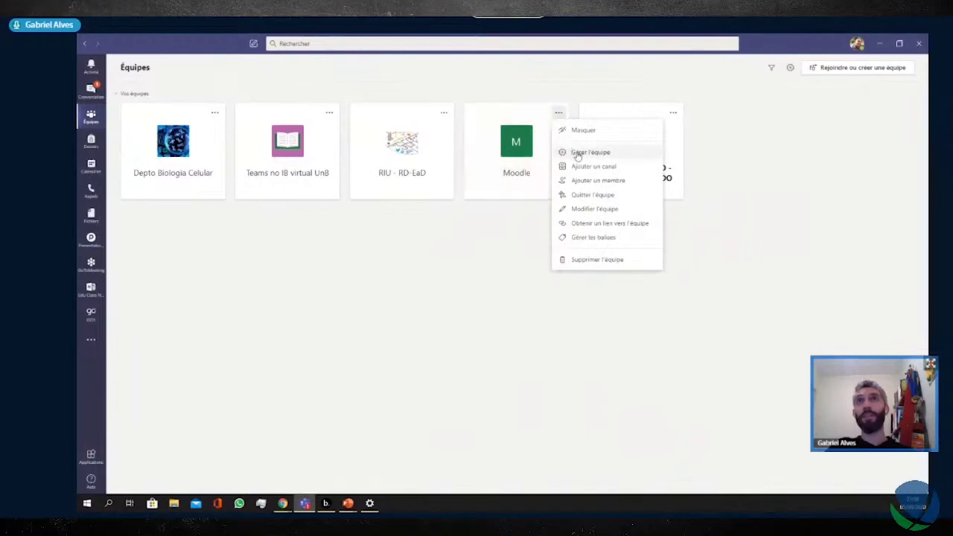
click(577, 153)
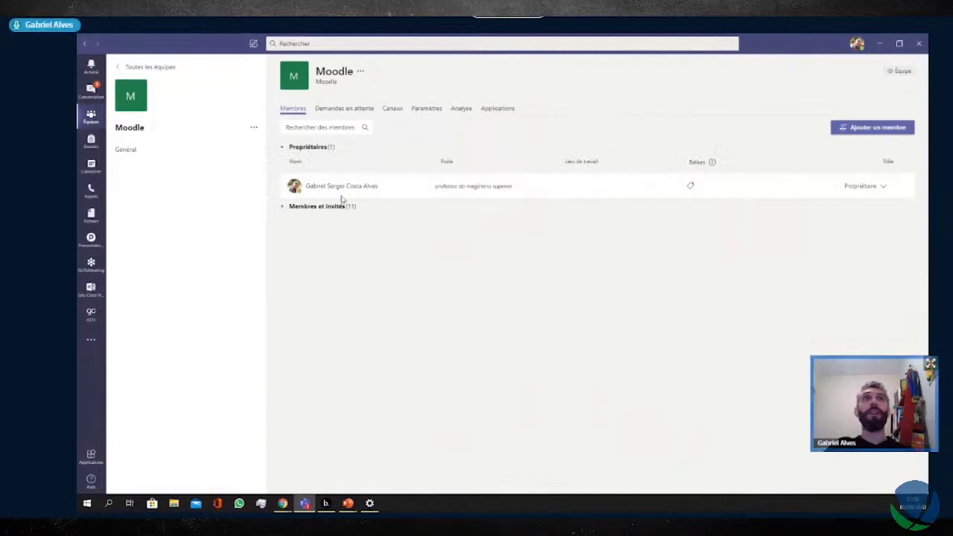
click(462, 110)
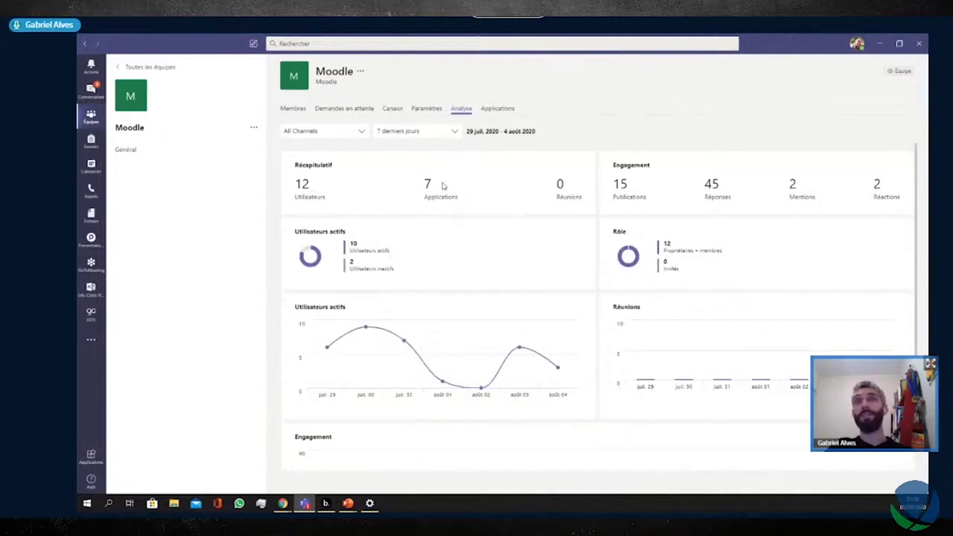
scroll(505, 208, down, 1)
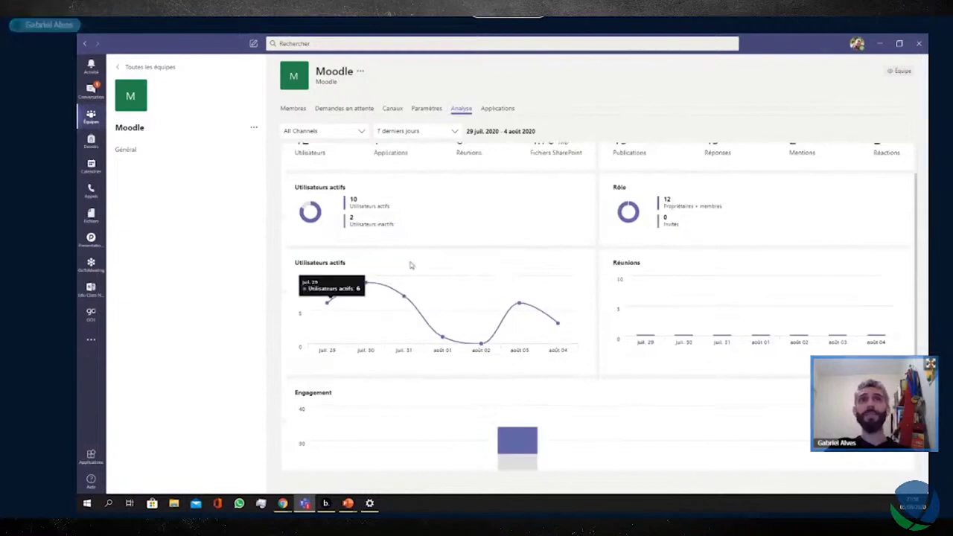
scroll(410, 266, down, 2)
scroll(510, 259, down, 2)
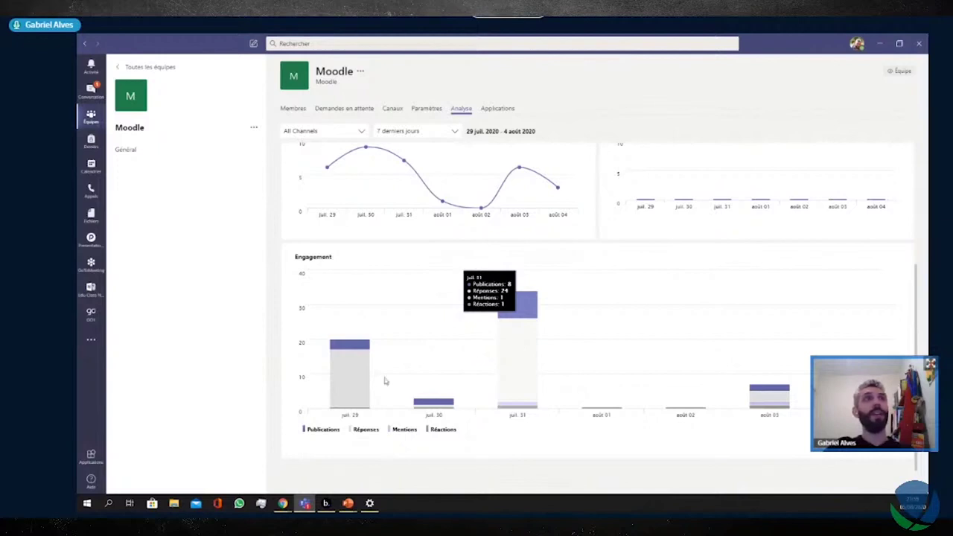
Bring up the full Teams application catalogue and browse the new and general apps offered there
click(92, 340)
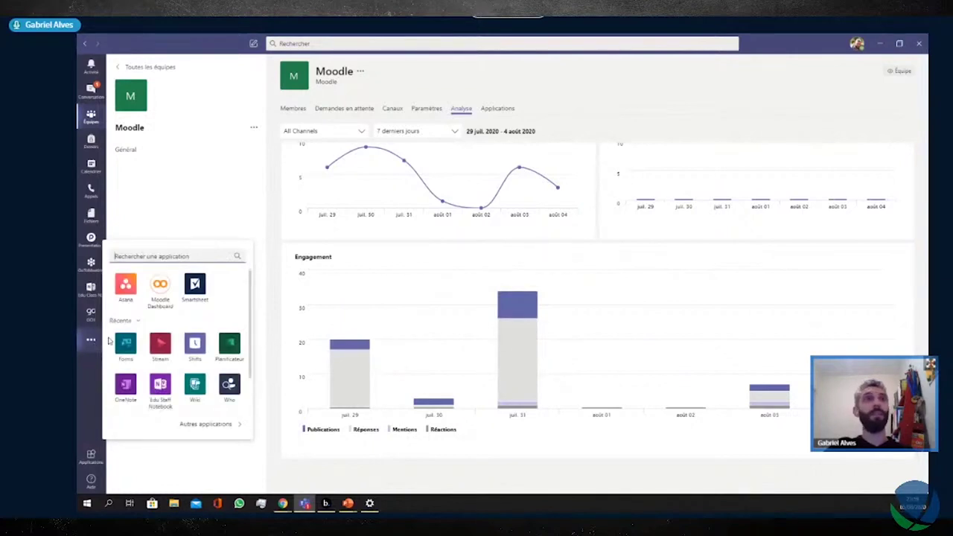
click(205, 424)
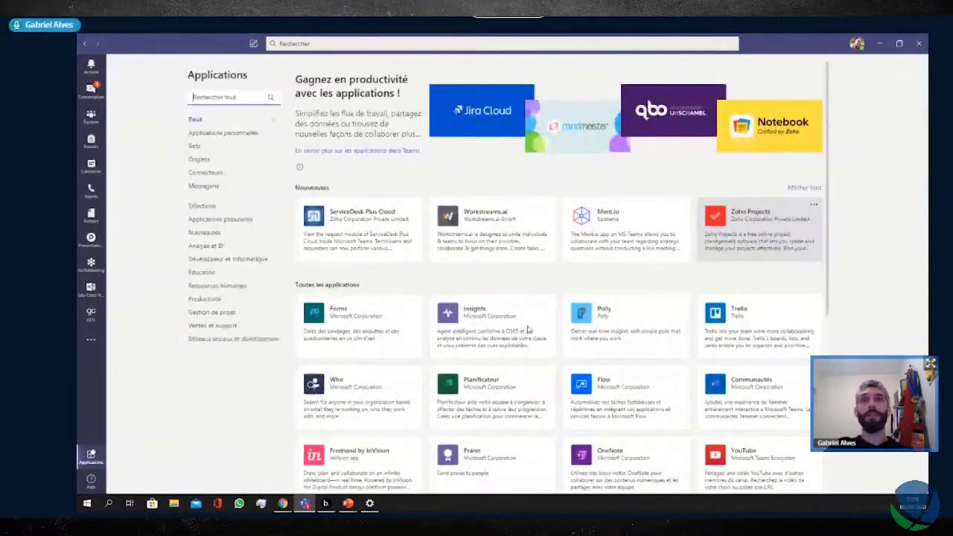
scroll(508, 305, down, 1)
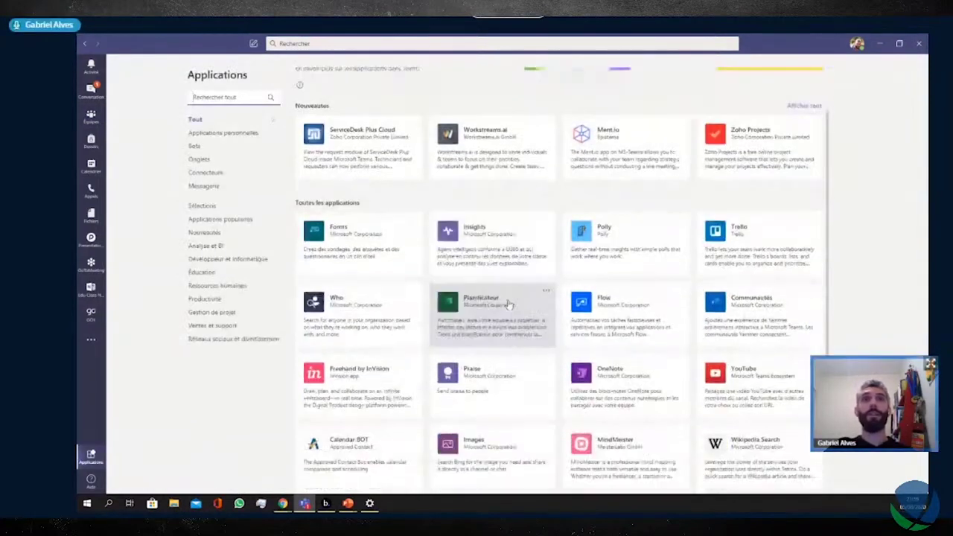
scroll(510, 307, down, 1)
scroll(512, 308, up, 1)
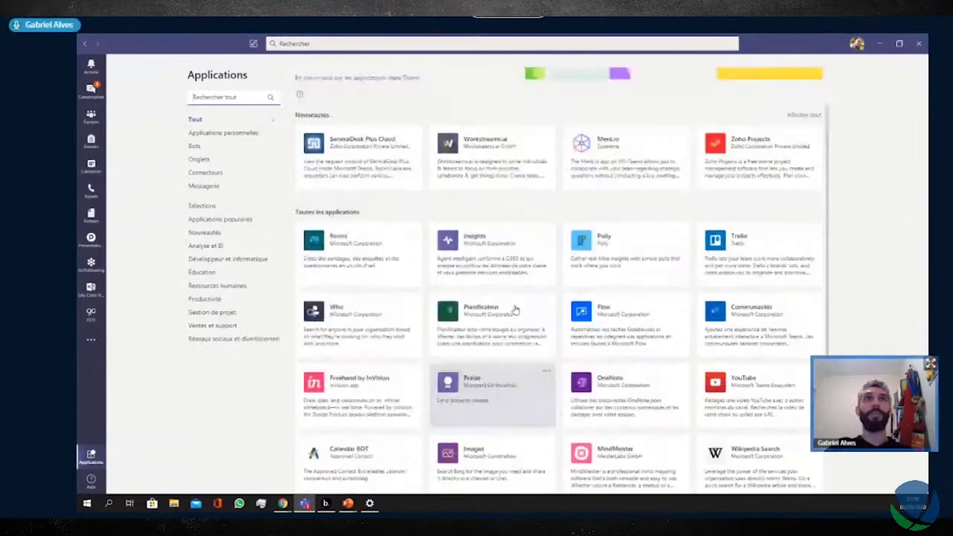
scroll(515, 309, up, 1)
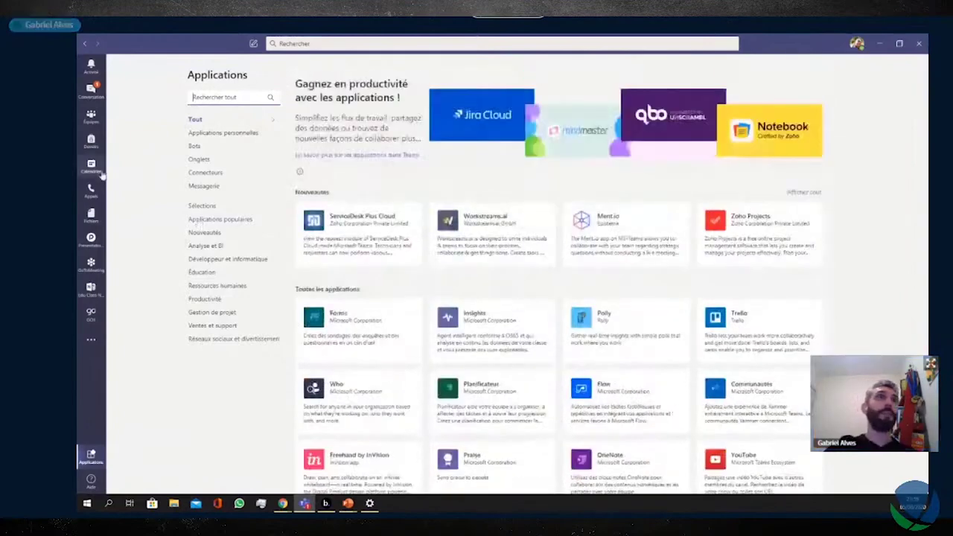